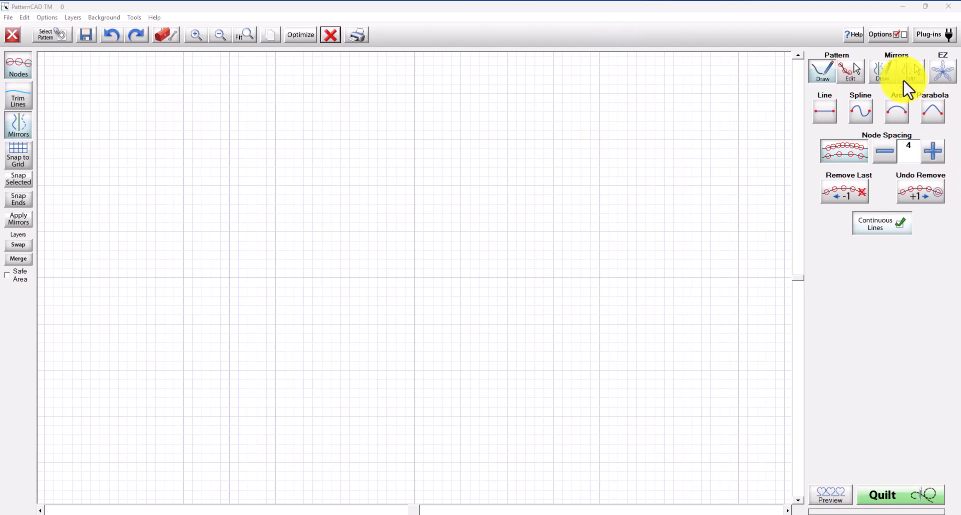
Open the Fonts Stitcher plug-in and enter "Ada" as the lettering text
click(947, 40)
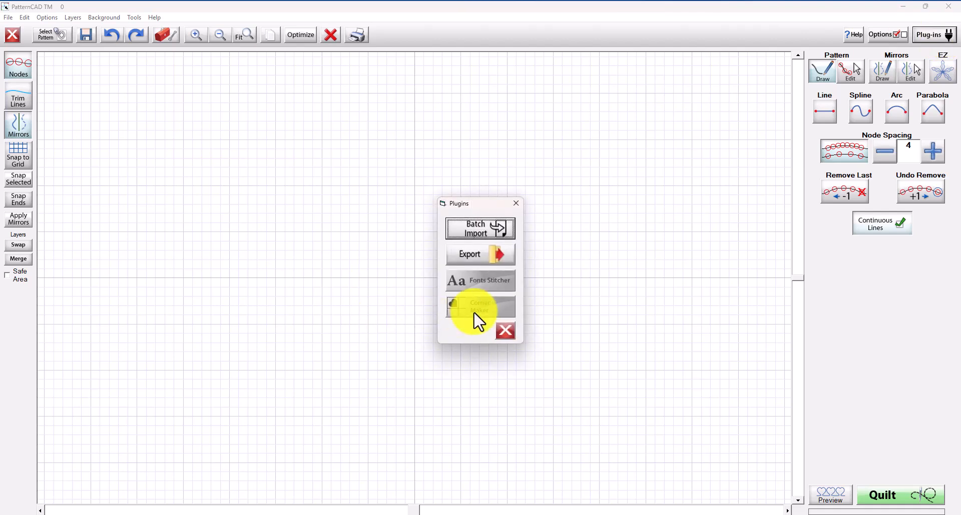
click(481, 281)
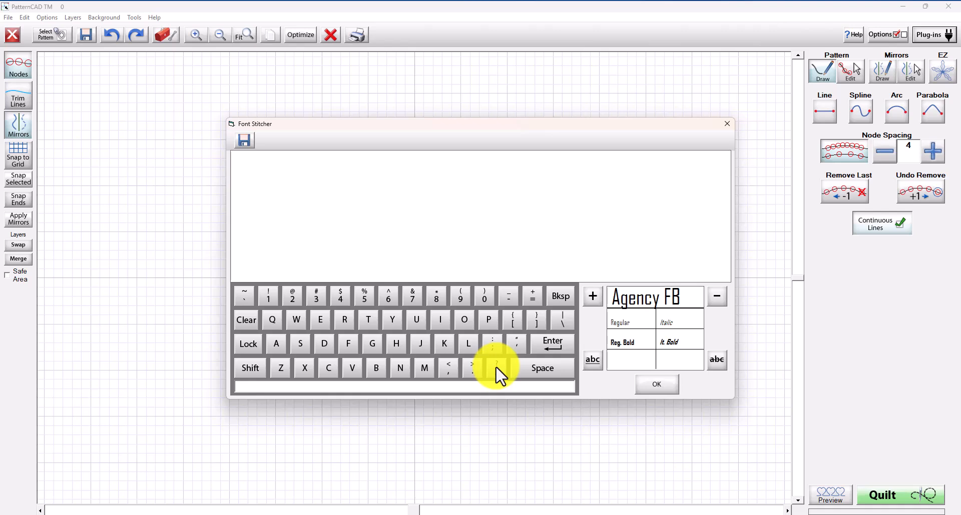
click(354, 389)
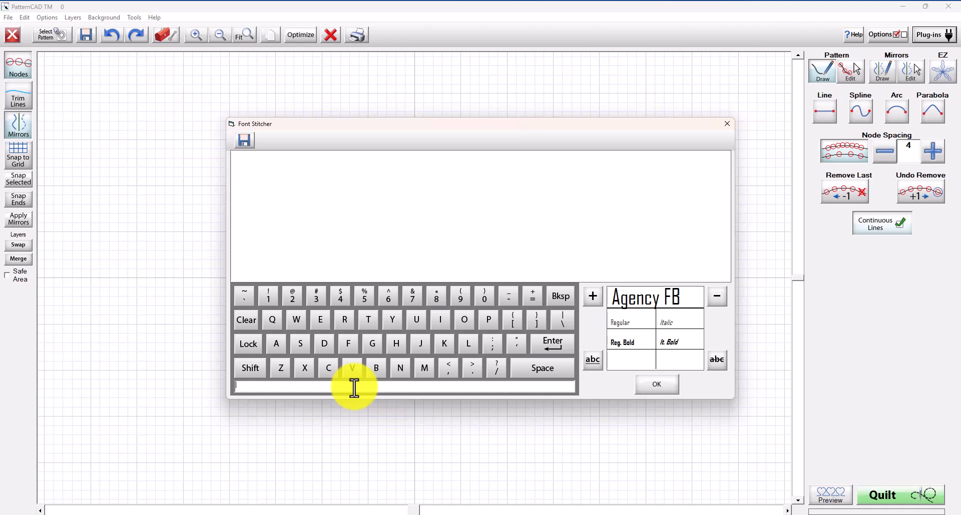
text(A)
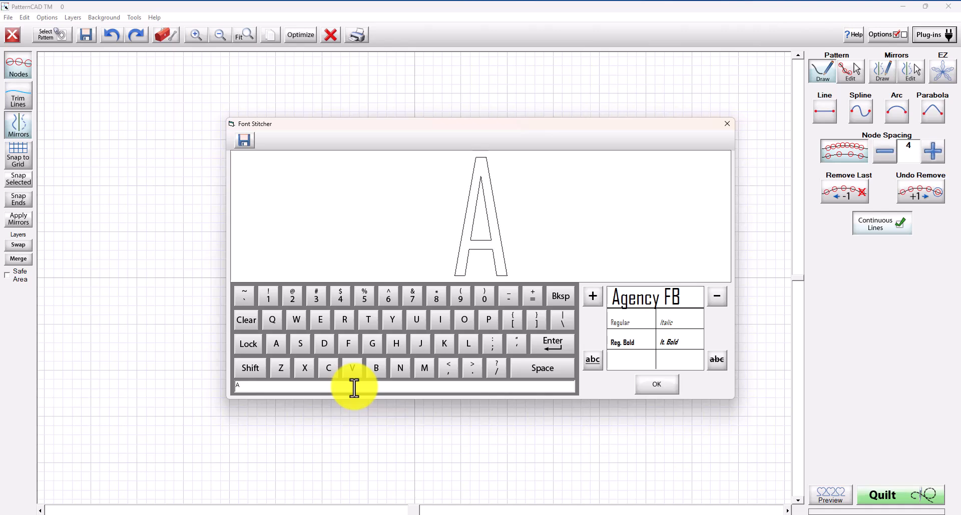
text(da)
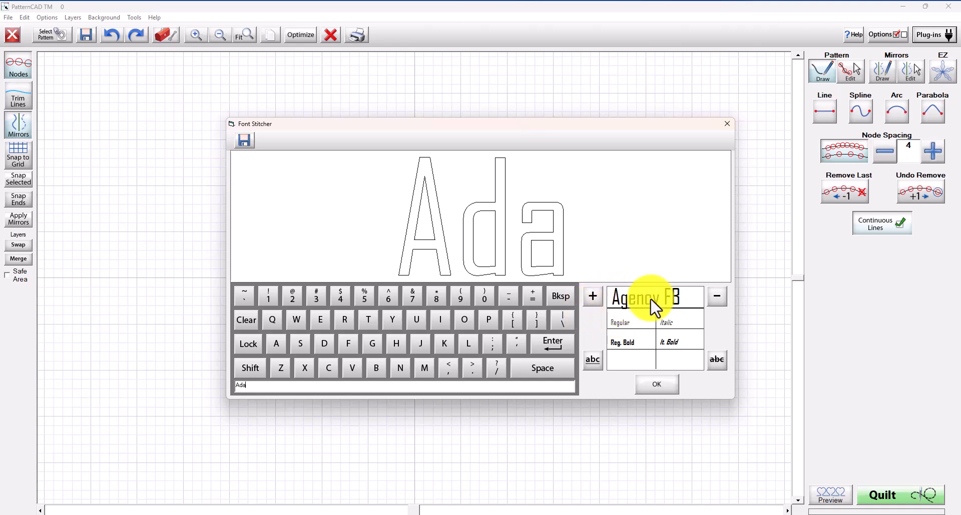
Change the lettering font to Lucida Handwriting
click(642, 312)
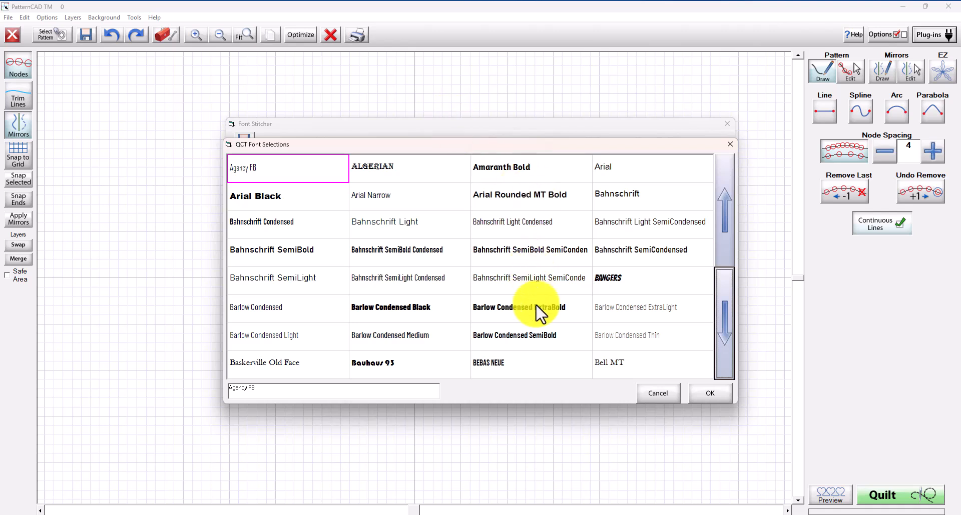
click(725, 337)
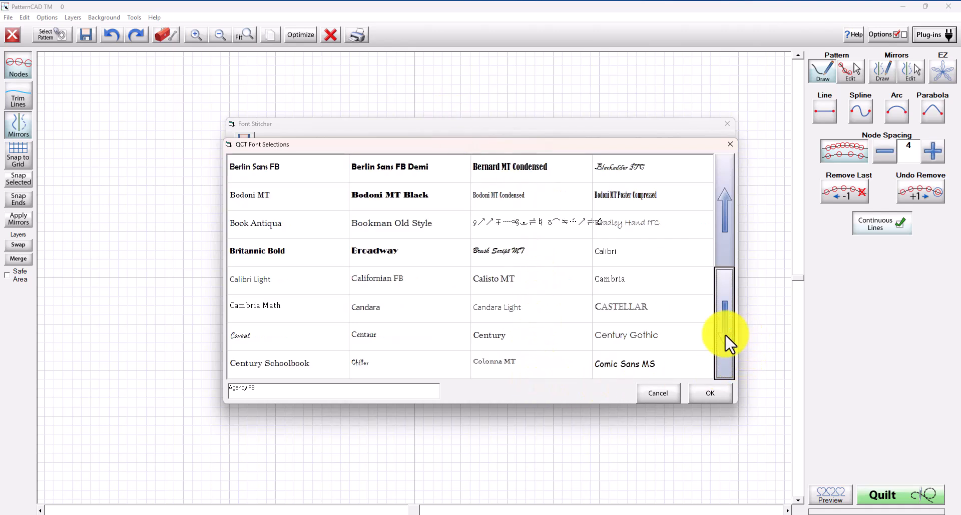
click(725, 335)
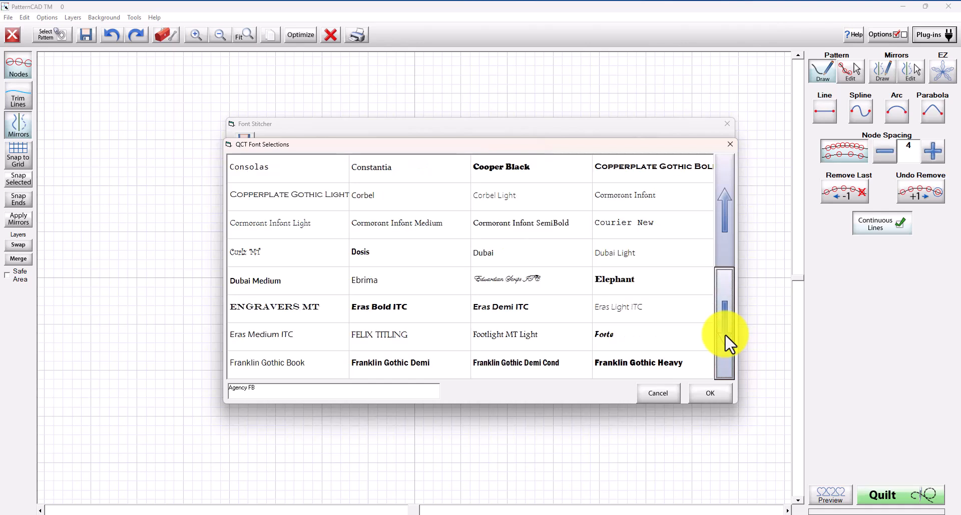
click(725, 334)
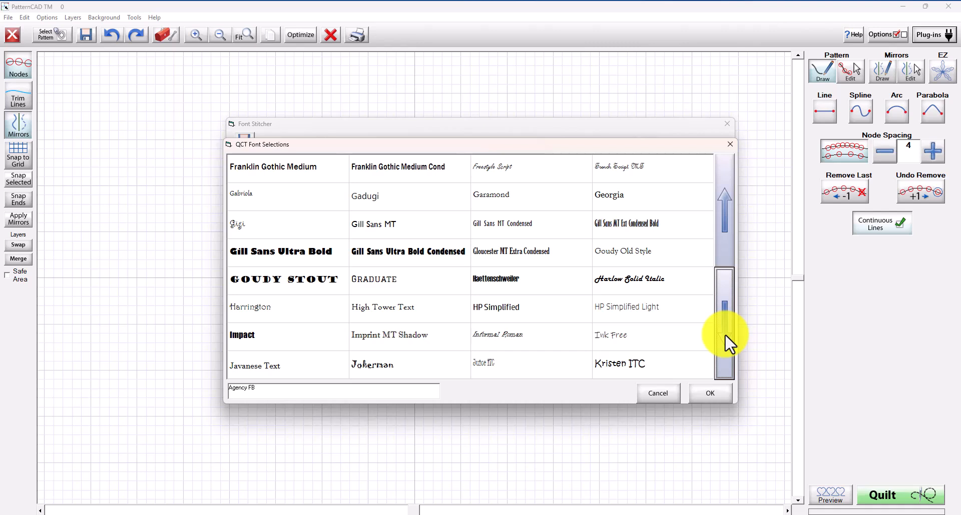
click(724, 334)
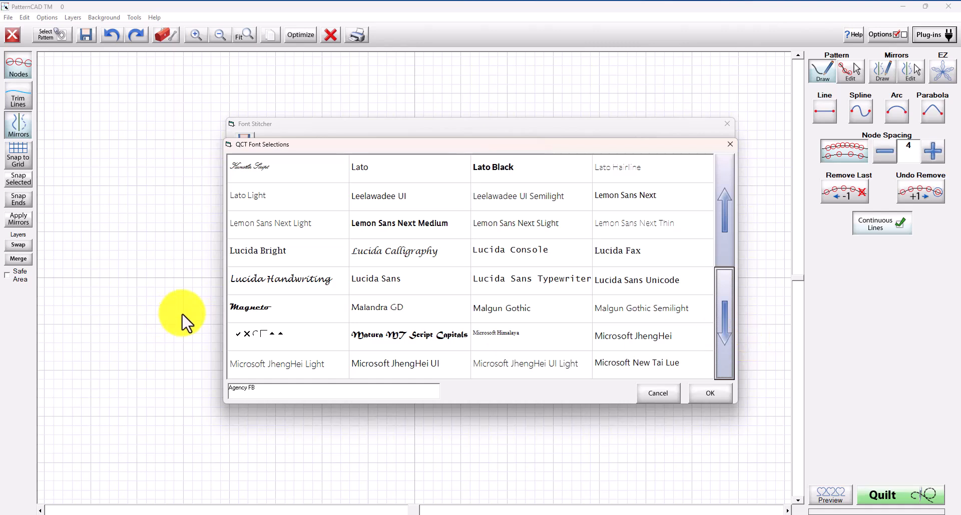
click(307, 288)
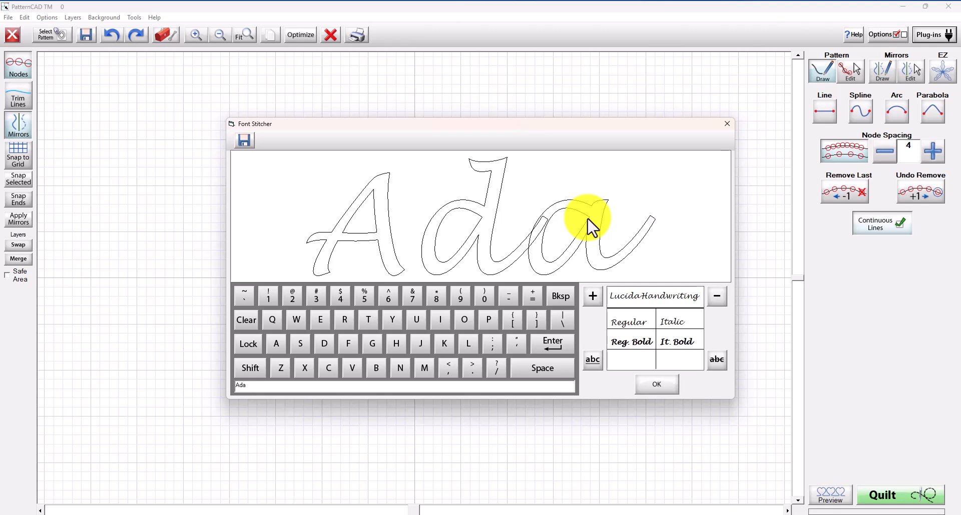
Accept the lettering, choose to save it, and create and open a folder named video inside the Block patterns folder
click(655, 387)
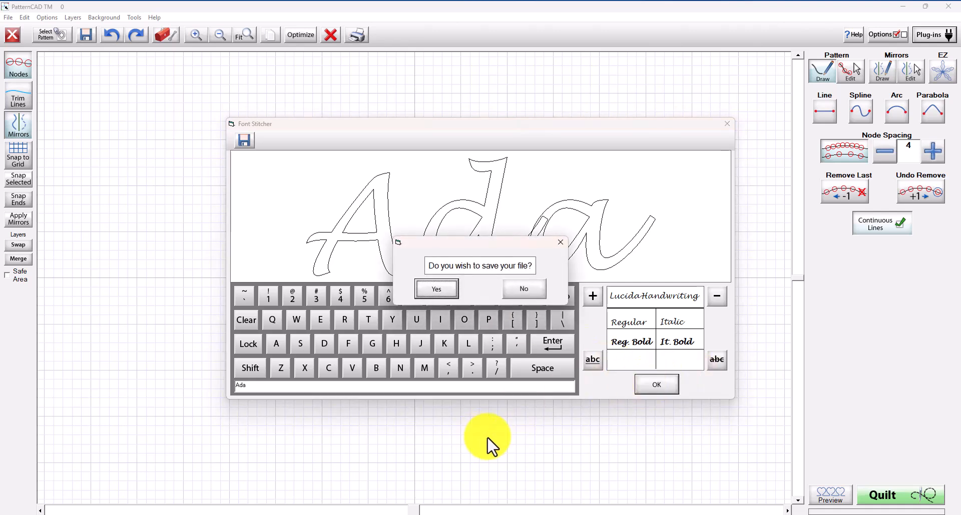
click(438, 289)
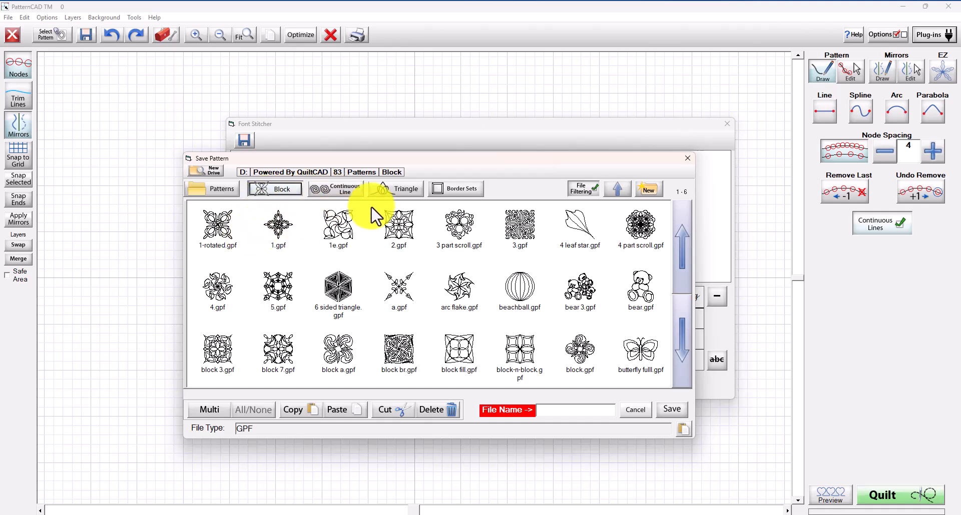
click(648, 190)
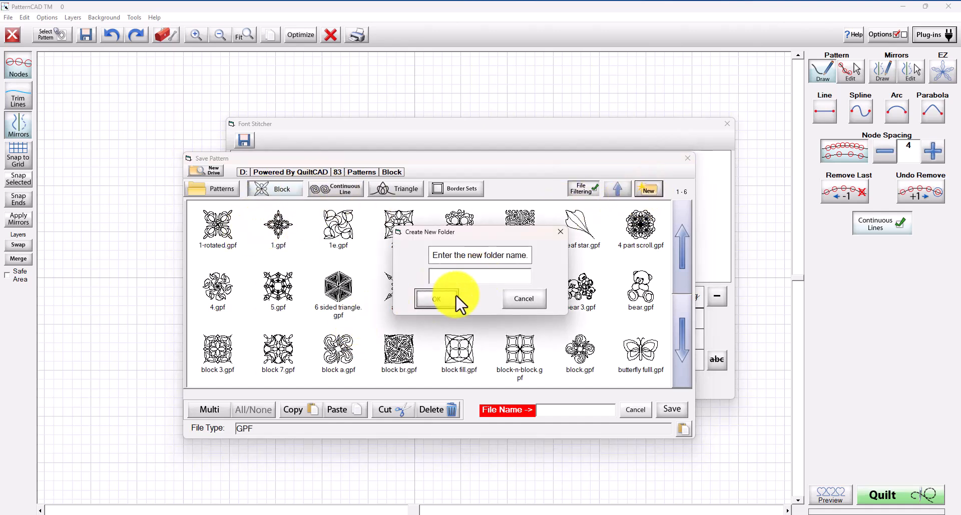
click(478, 276)
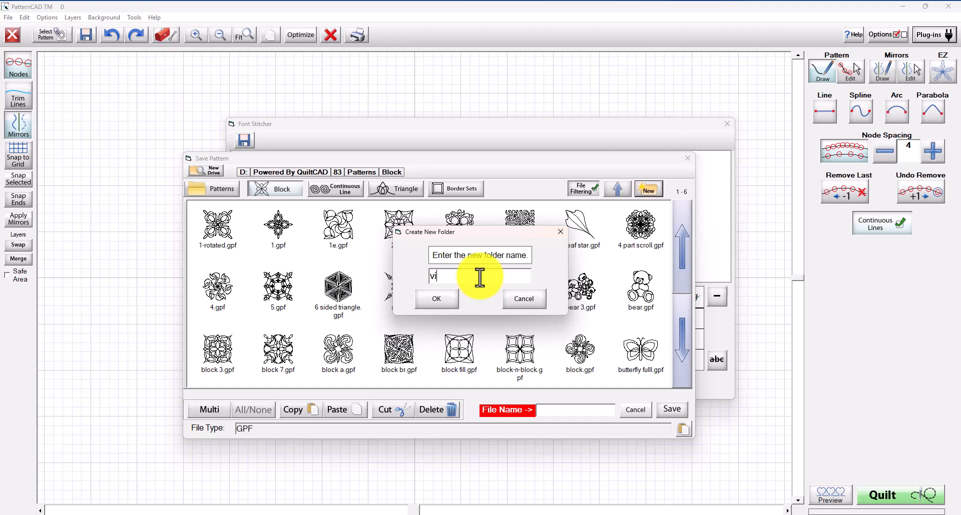
text(vido)
key(BackSpace)
text(eo)
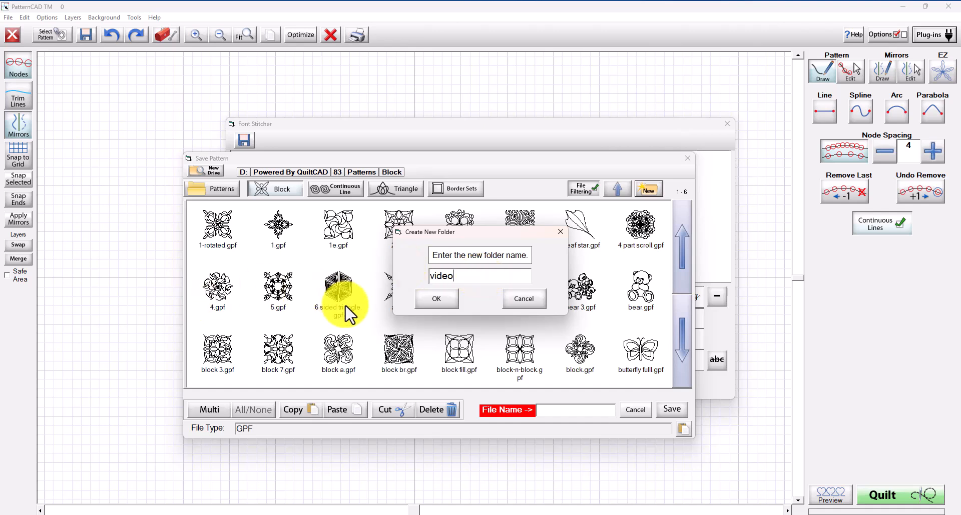
click(442, 303)
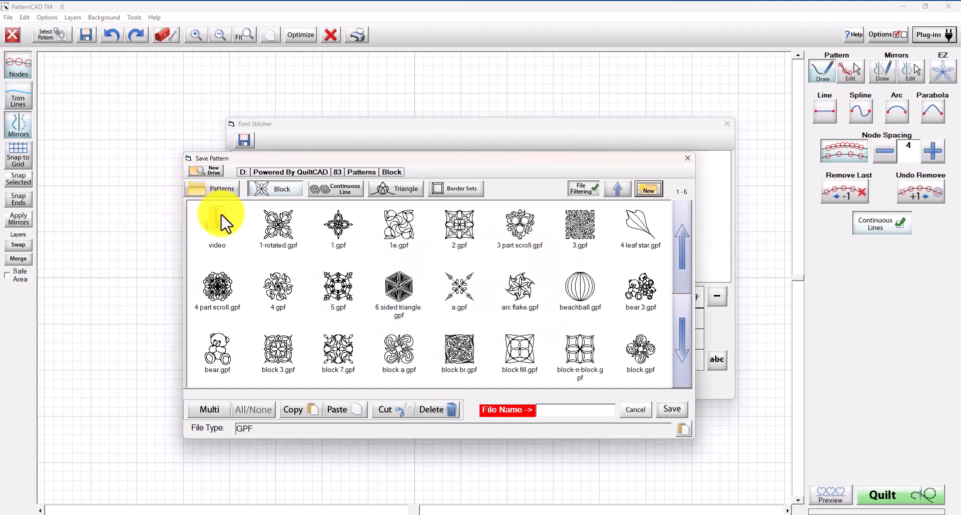
double_click(221, 230)
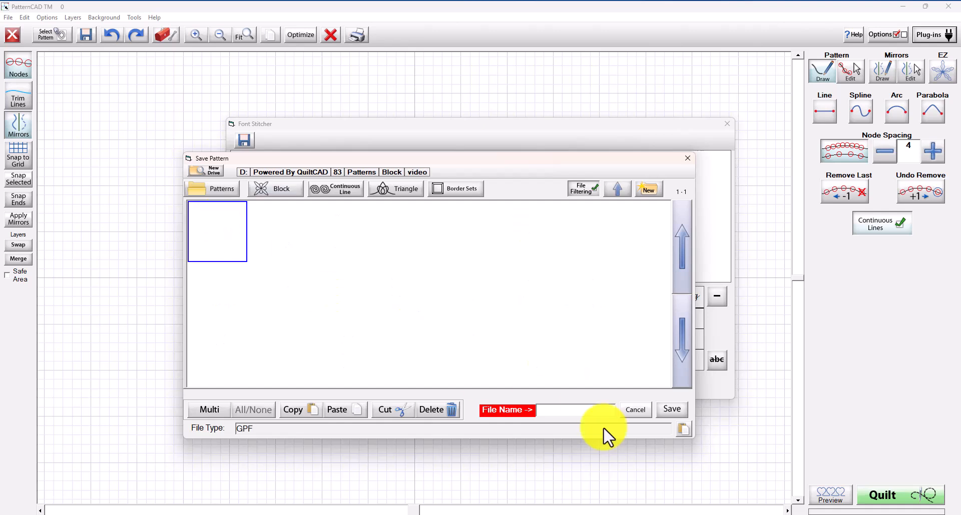
Save the lettering pattern in the video folder under the file name ADA
click(588, 409)
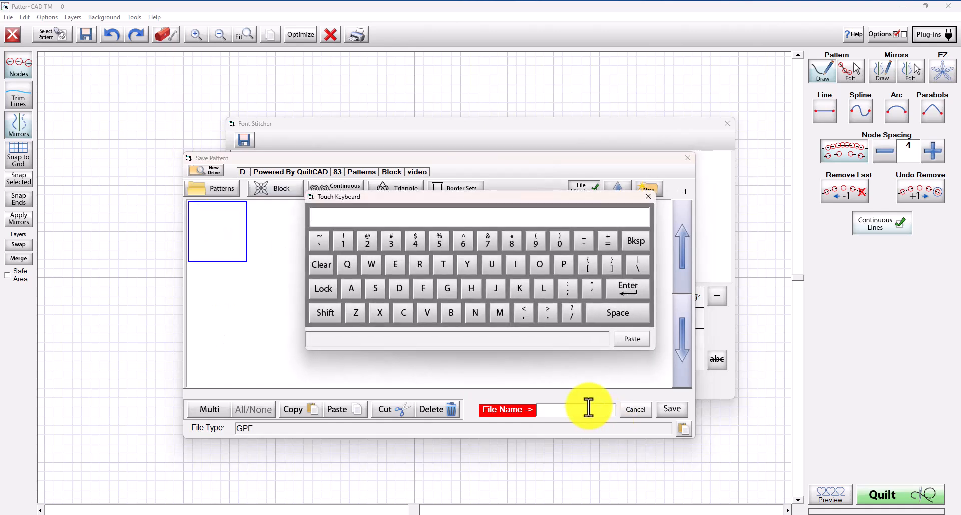
text(ADA)
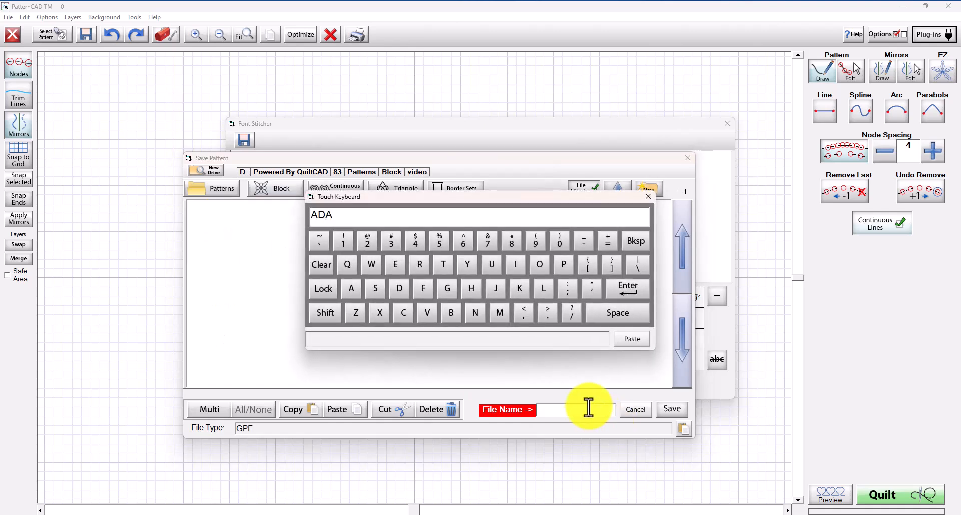
click(642, 288)
click(672, 411)
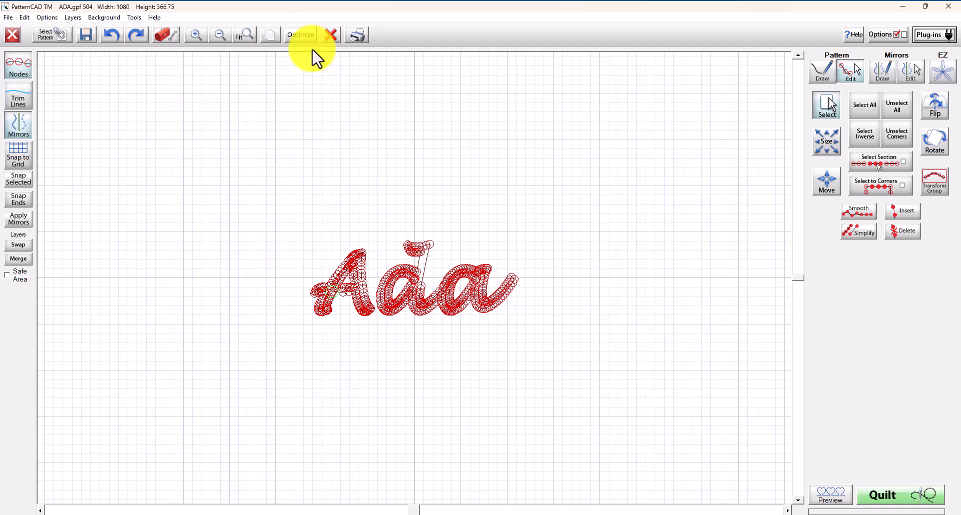
Optimize the lettering pattern in the maximized Optimization window and accept the proposed stitching order
click(304, 37)
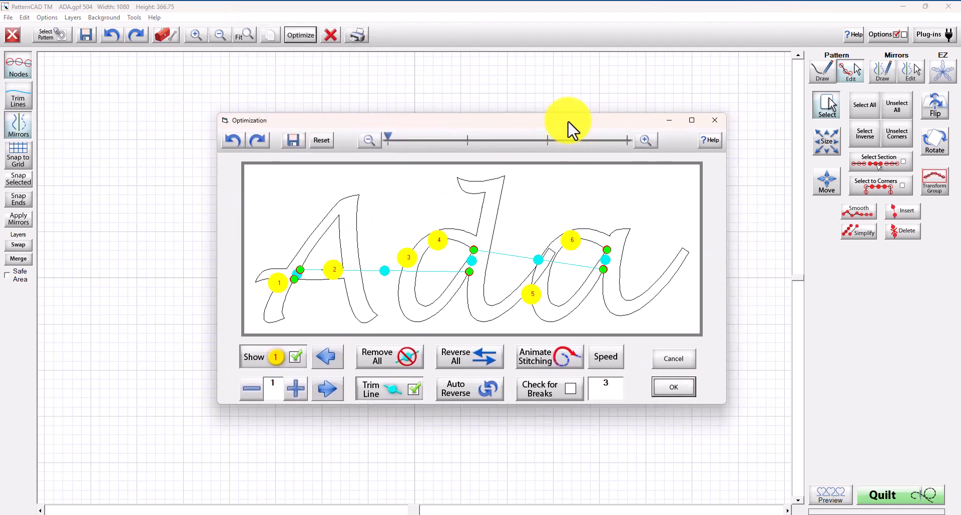
click(691, 111)
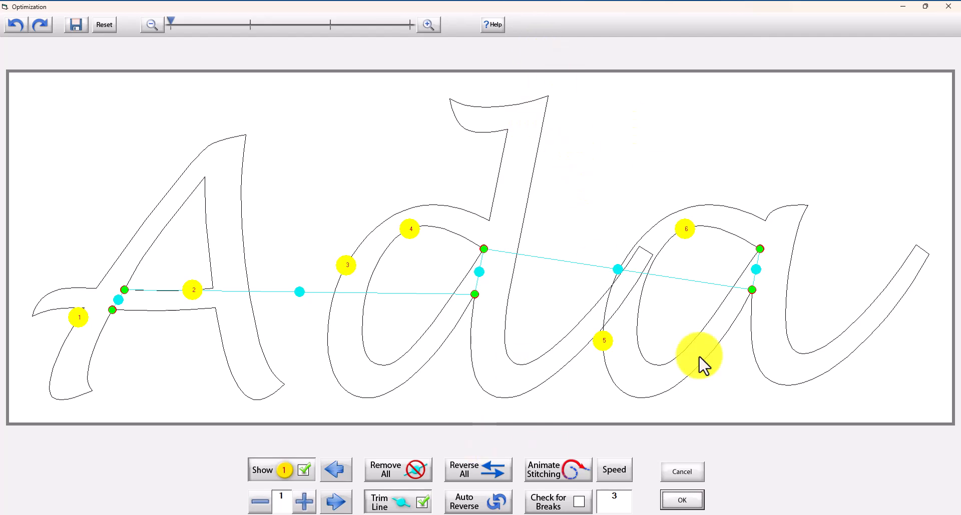
click(424, 229)
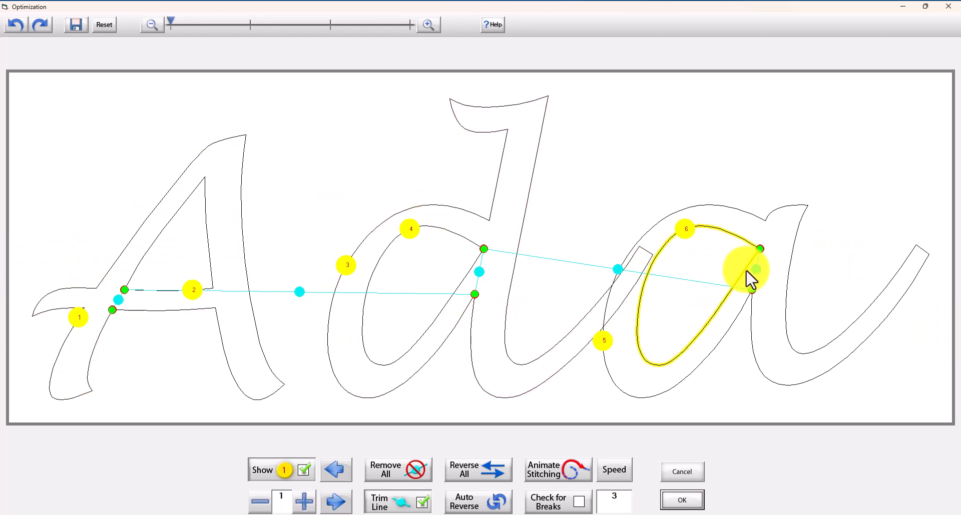
click(689, 500)
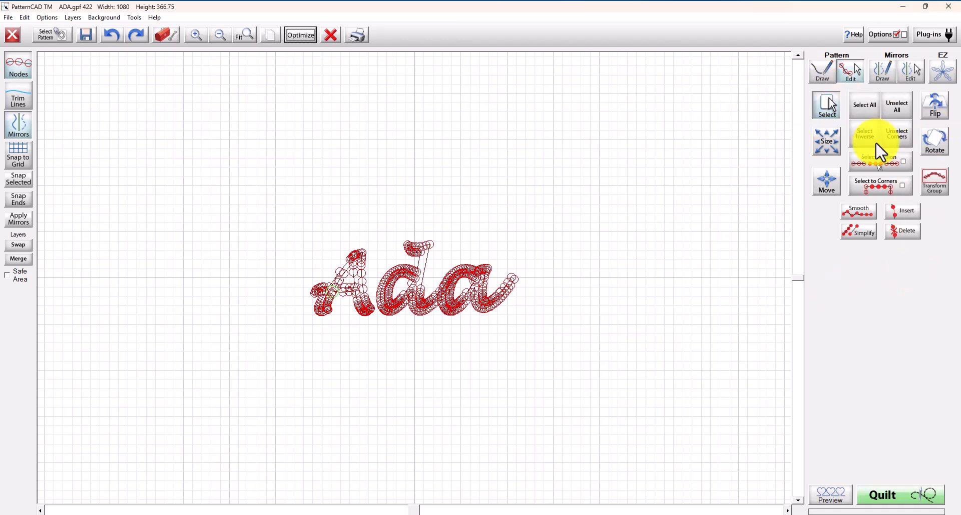
Select the whole letter A as a section, hide the nodes, and enlarge the letter proportionally by two Medium steps
click(892, 171)
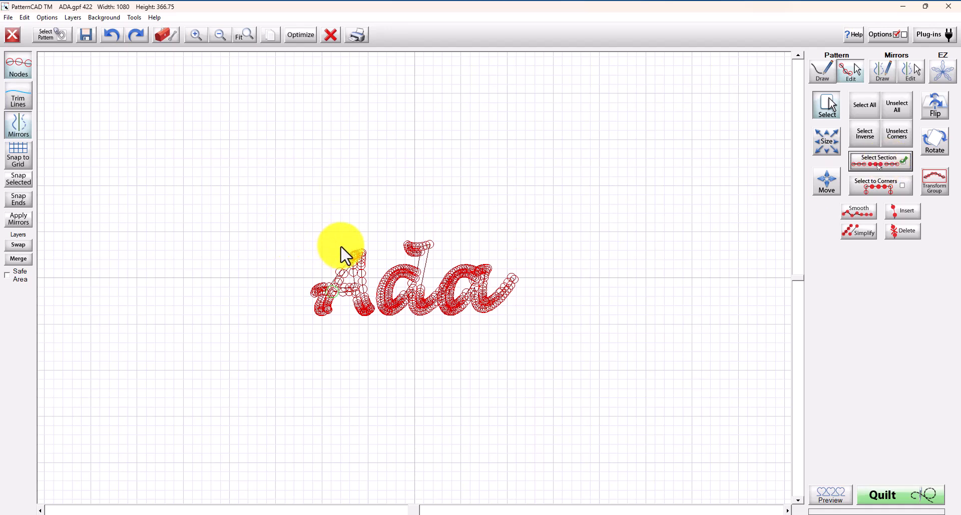
drag(341, 238, 364, 270)
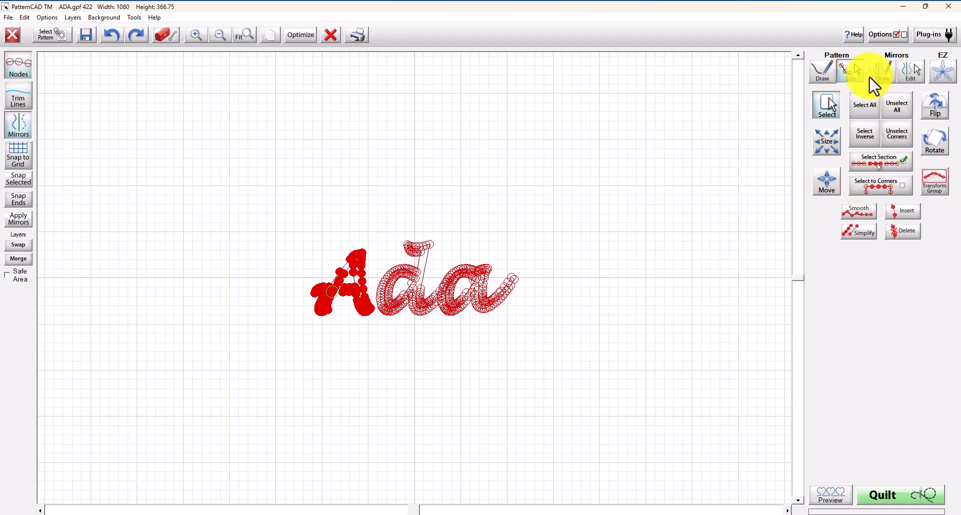
click(832, 143)
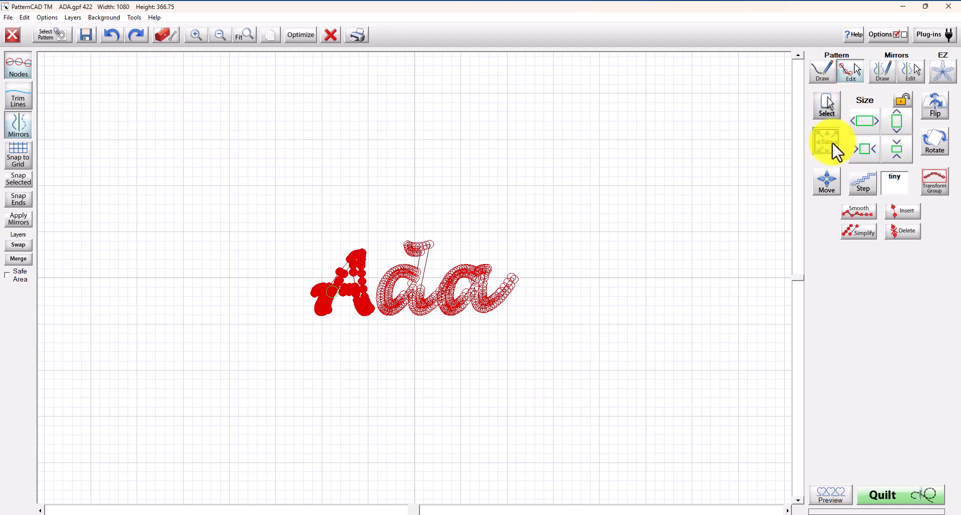
click(902, 99)
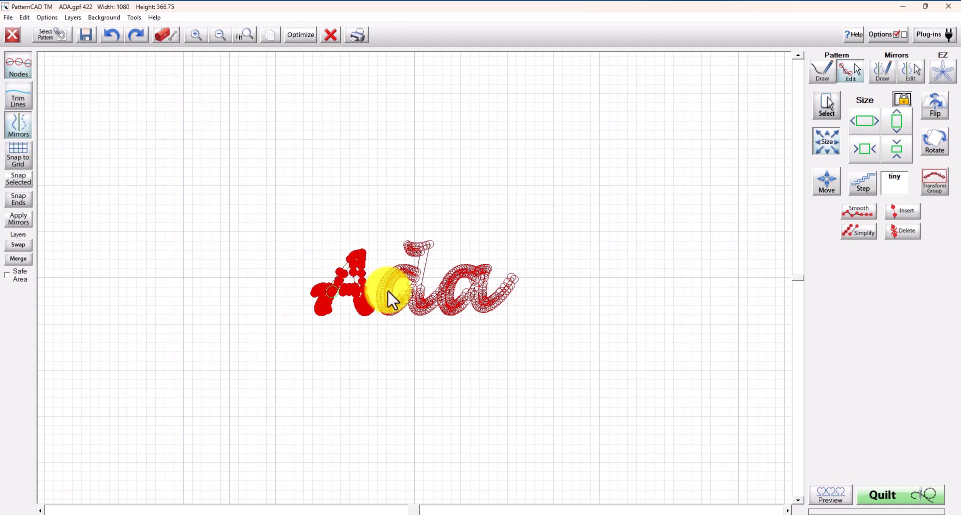
click(18, 65)
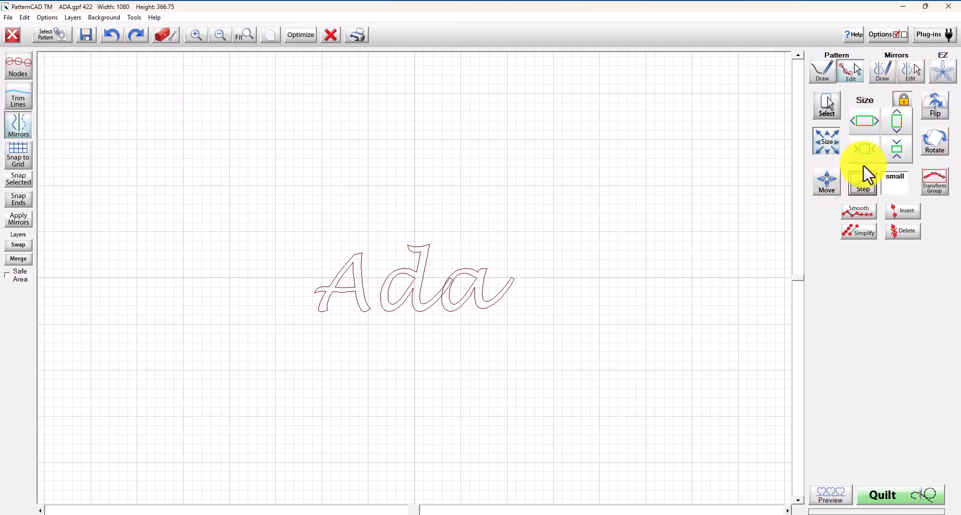
click(867, 186)
click(869, 188)
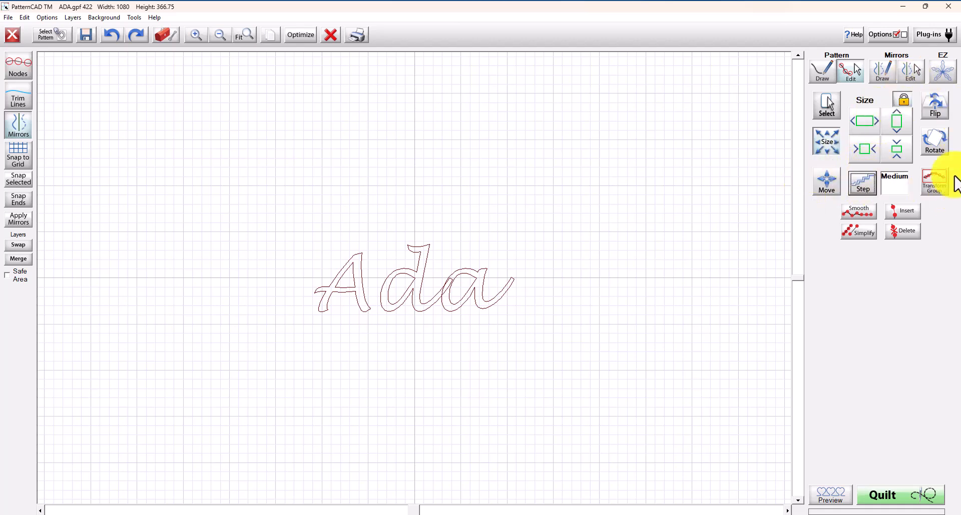
click(899, 121)
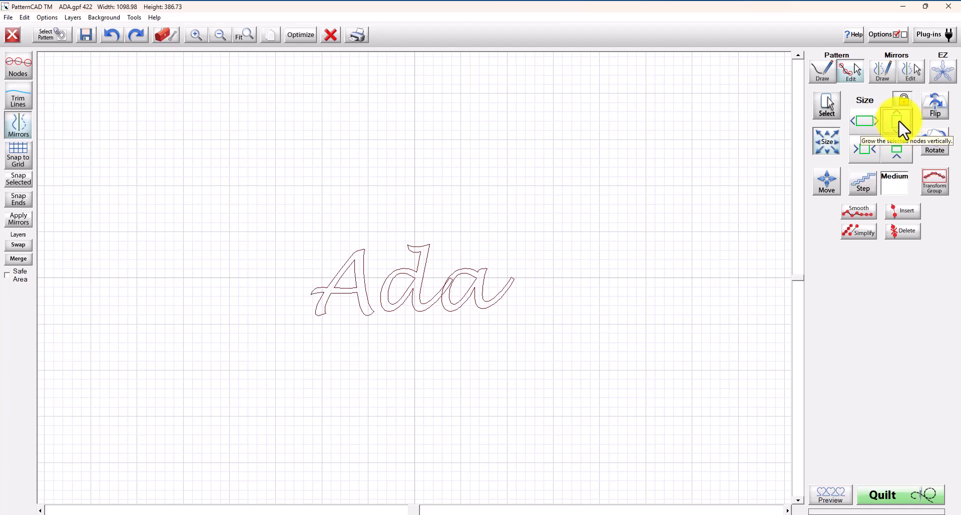
click(899, 122)
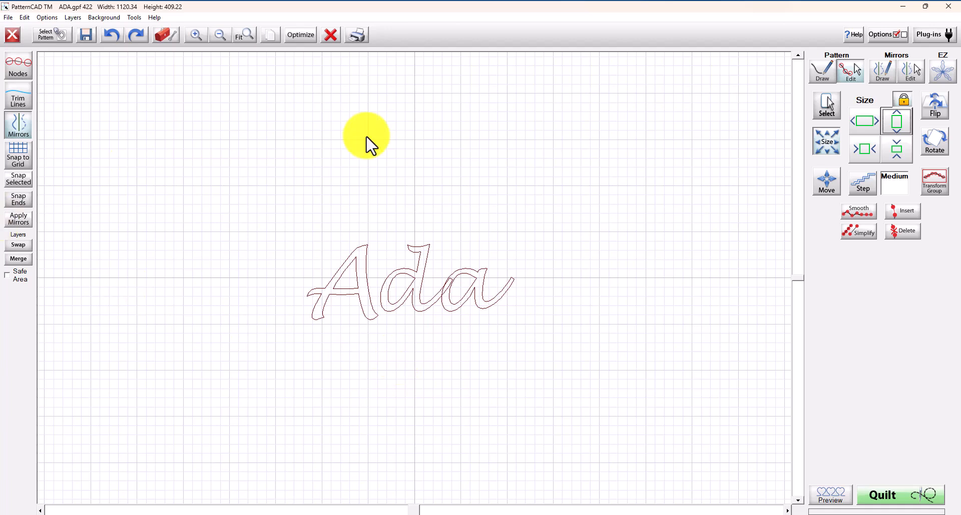
Move the letter A up and slightly right until its foot touches the d and its base lines up with the other letters
click(378, 316)
drag(377, 315, 378, 309)
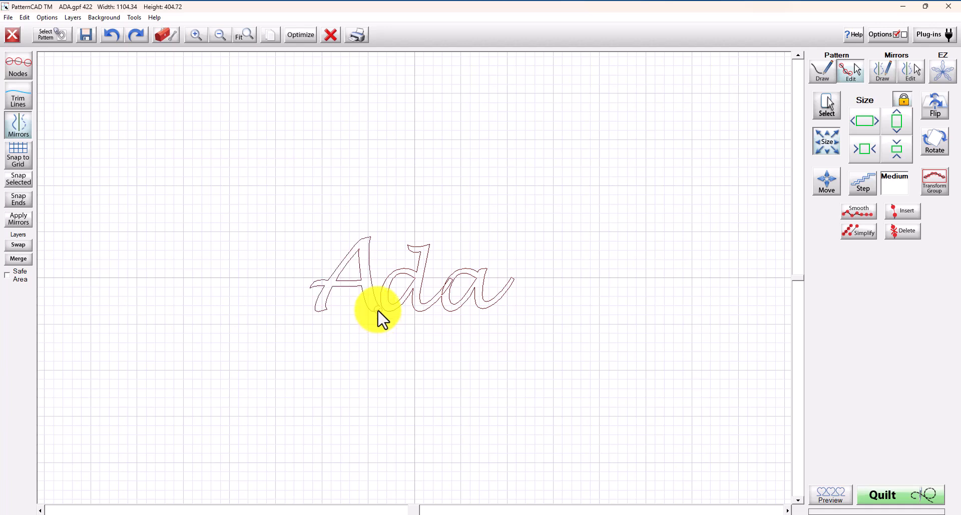
drag(377, 310, 379, 309)
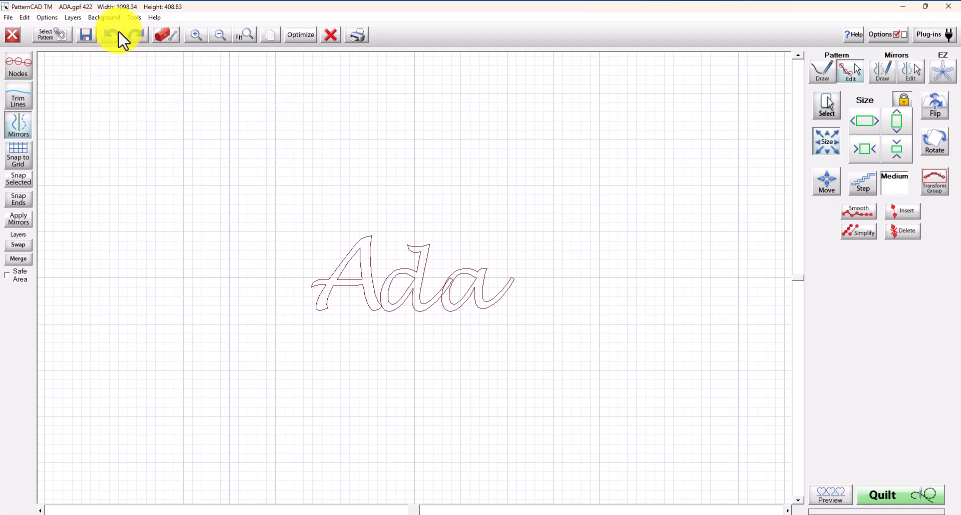
Move the letter A slightly down until its base lines up with the other letters, and show the pattern's nodes
click(195, 38)
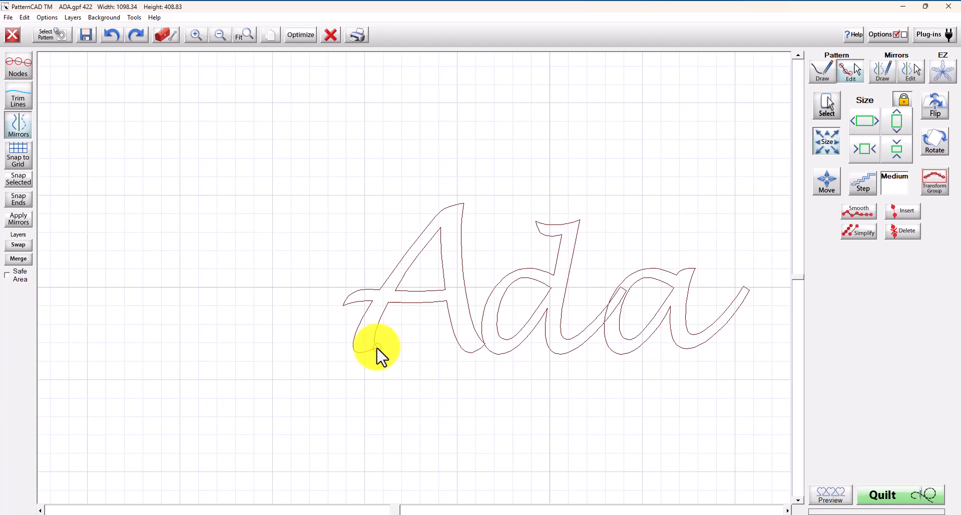
drag(376, 347, 376, 351)
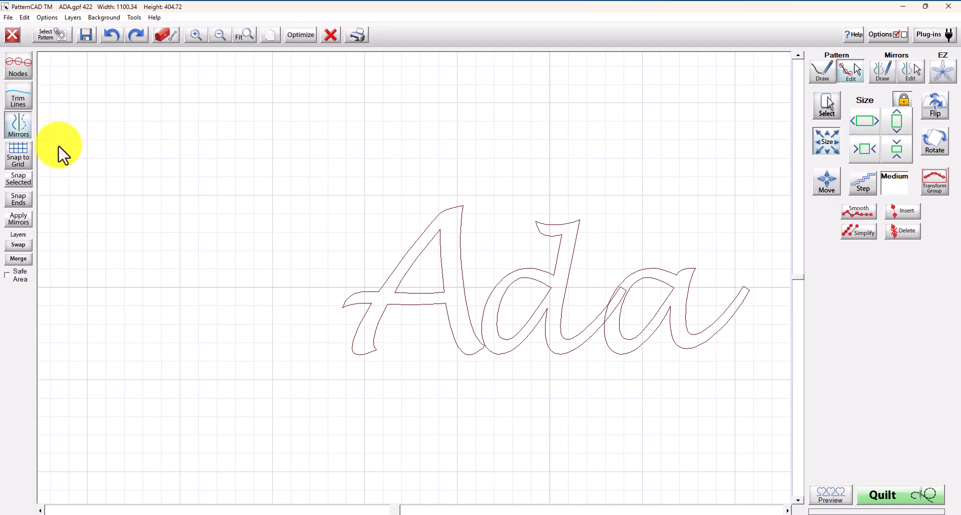
click(20, 65)
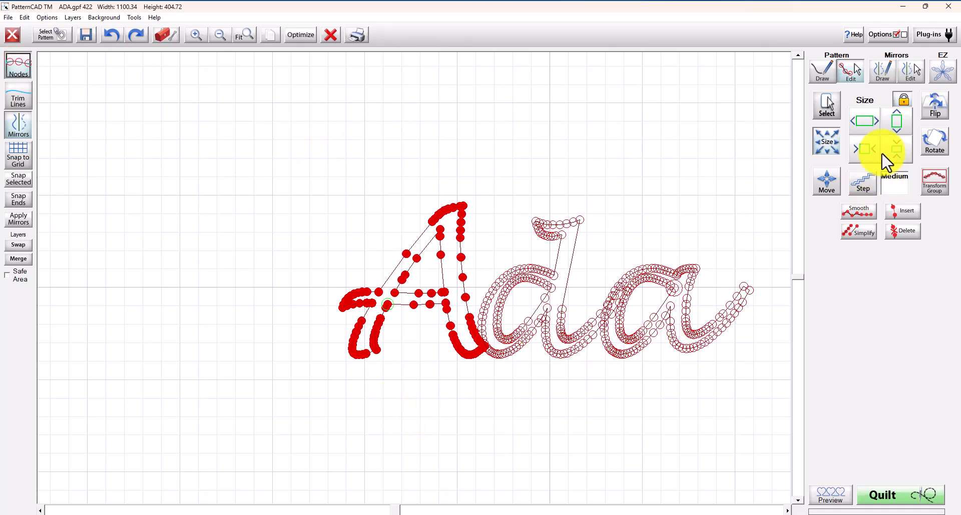
Select all nodes of the lettering, check them at closer zoom, and clear the whole selection
click(827, 105)
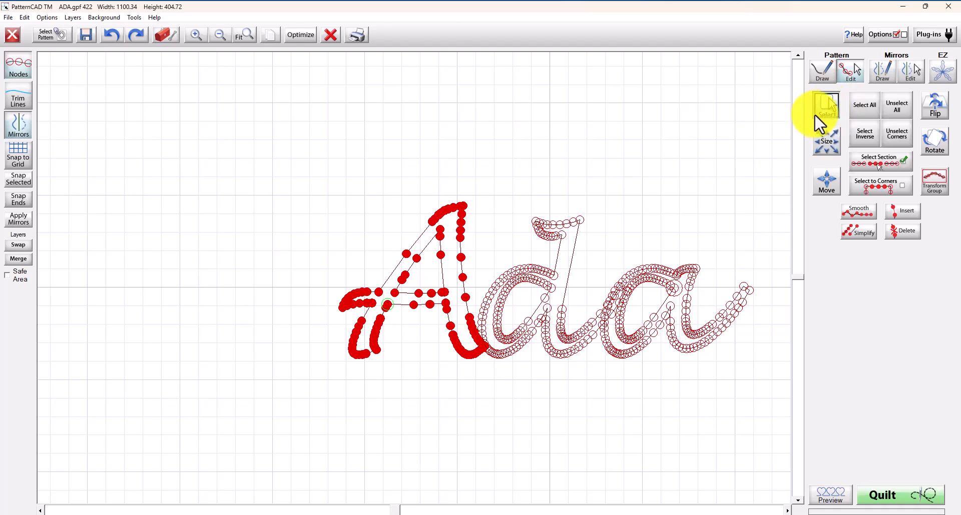
click(864, 108)
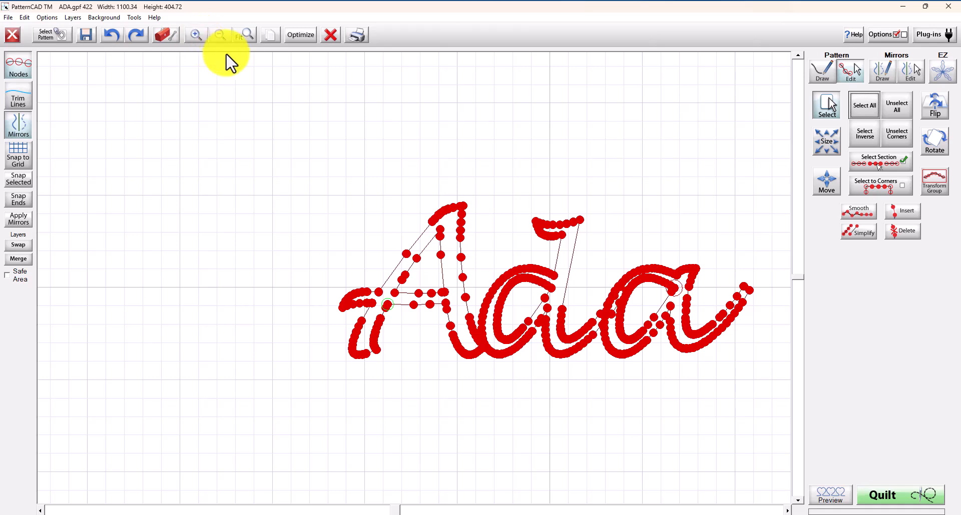
click(195, 36)
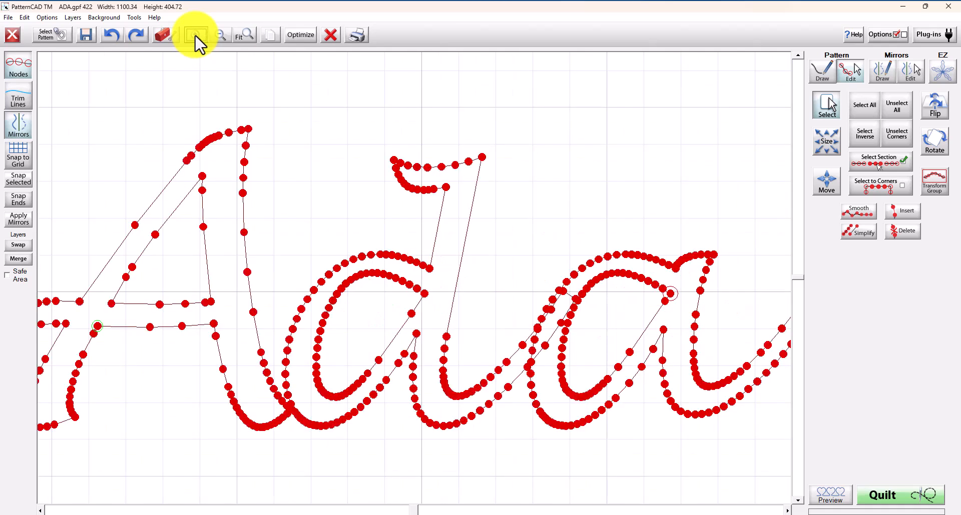
click(220, 38)
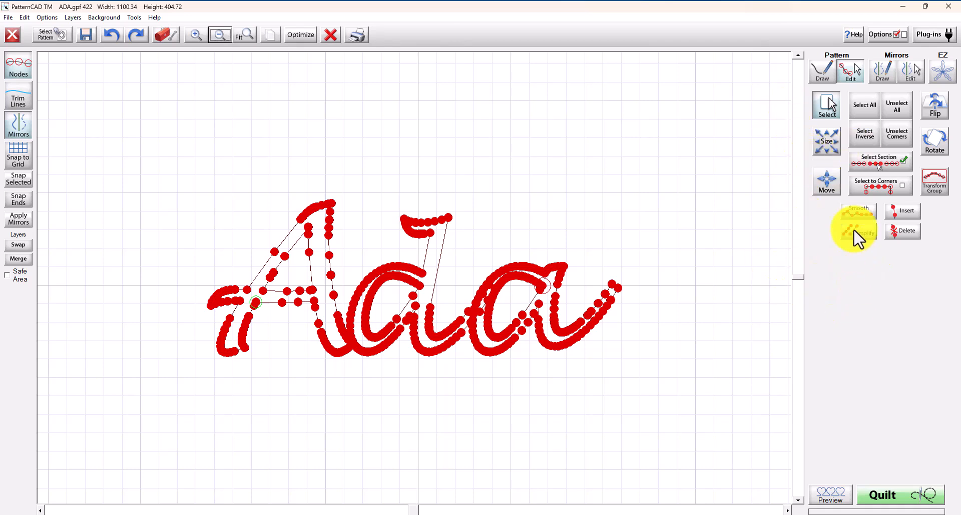
click(820, 100)
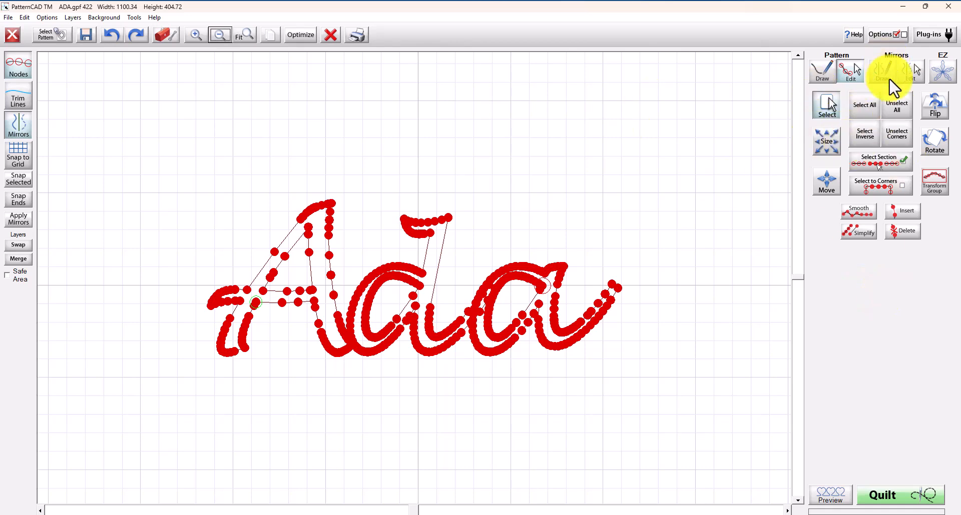
click(900, 113)
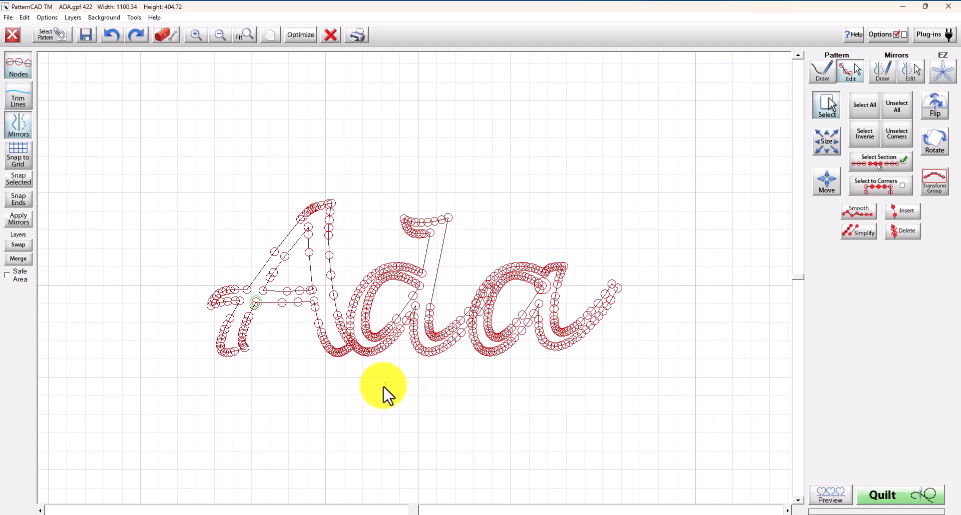
Try selecting the nodes around the joint of A and d with and without section selection, and clear the selection
drag(386, 382, 323, 325)
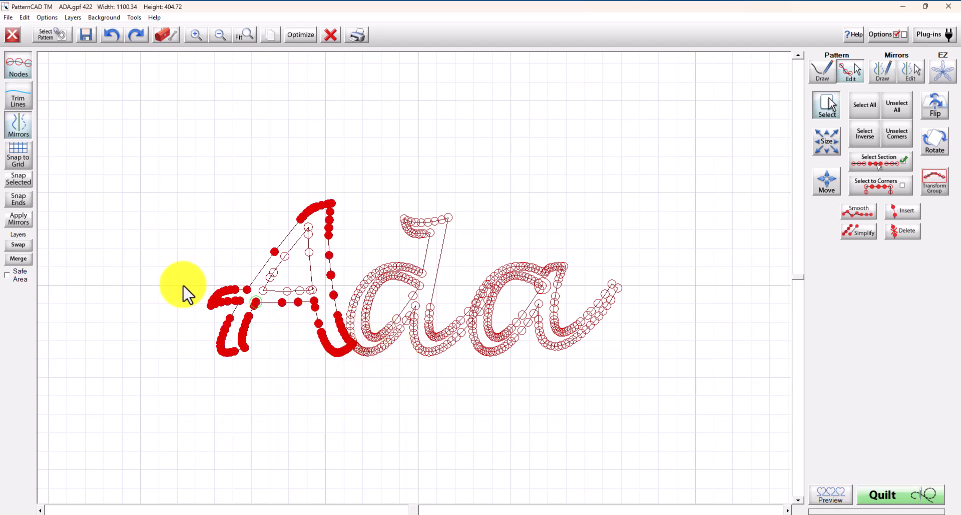
click(896, 106)
drag(376, 371, 323, 320)
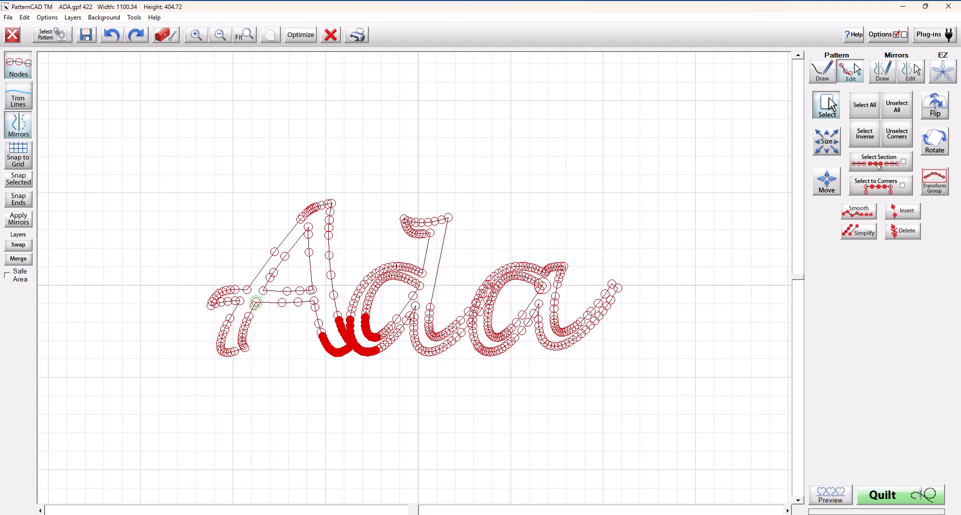
click(196, 36)
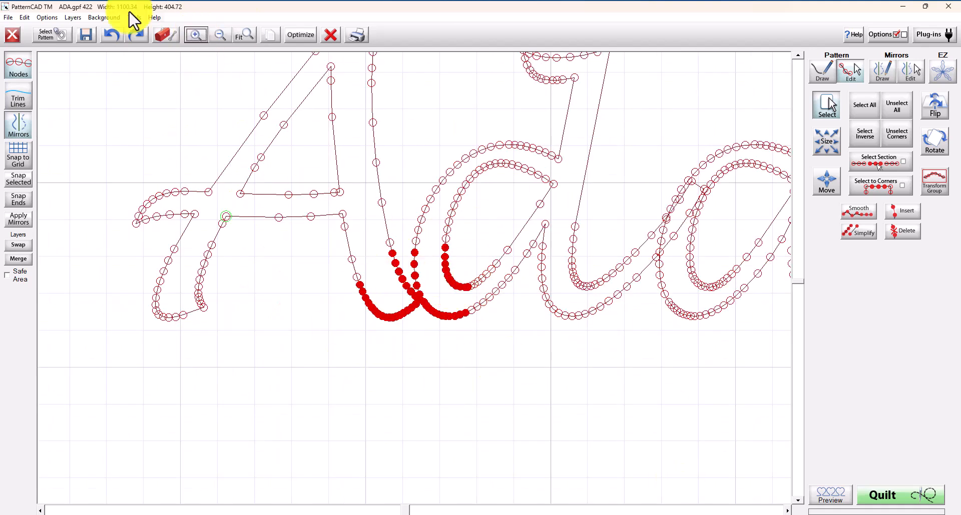
click(195, 36)
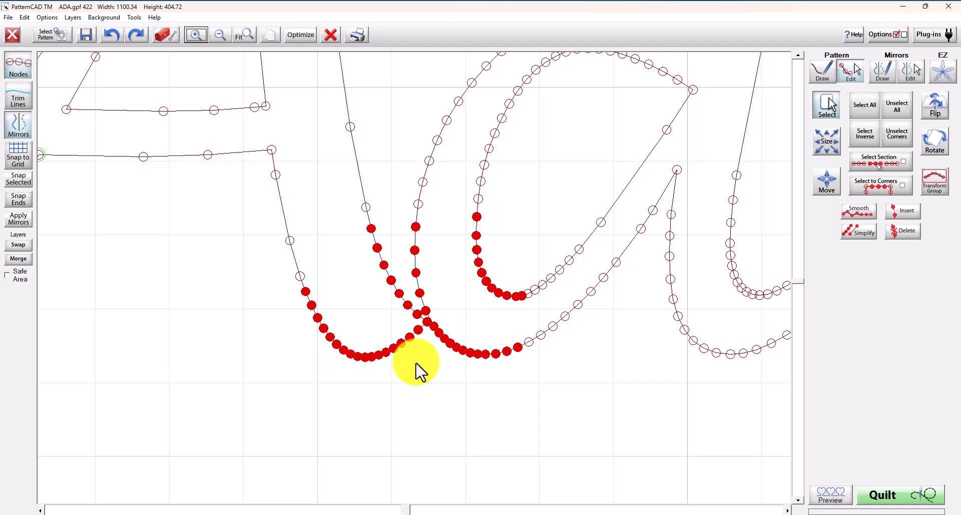
click(898, 108)
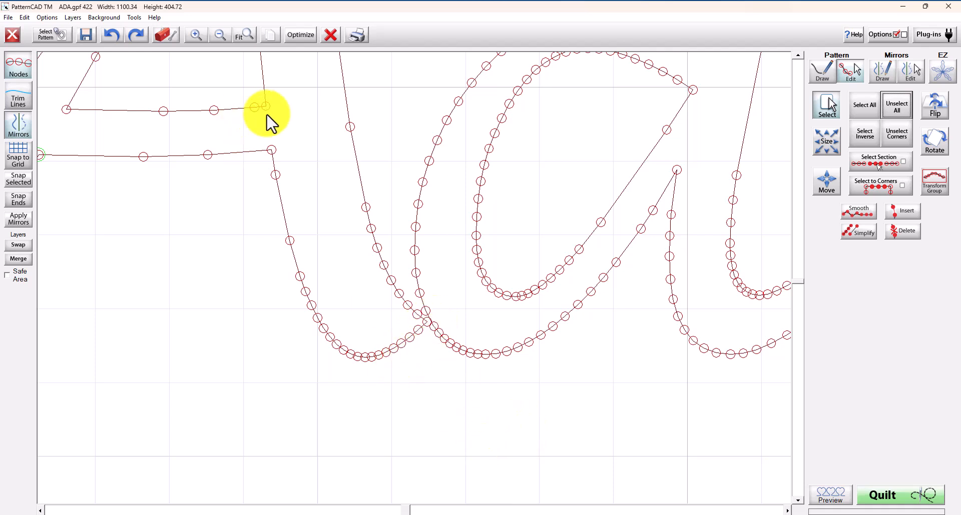
Select both outlines of the letter A as sections and move them so the foot's corner node lands on the d's outline node
click(850, 165)
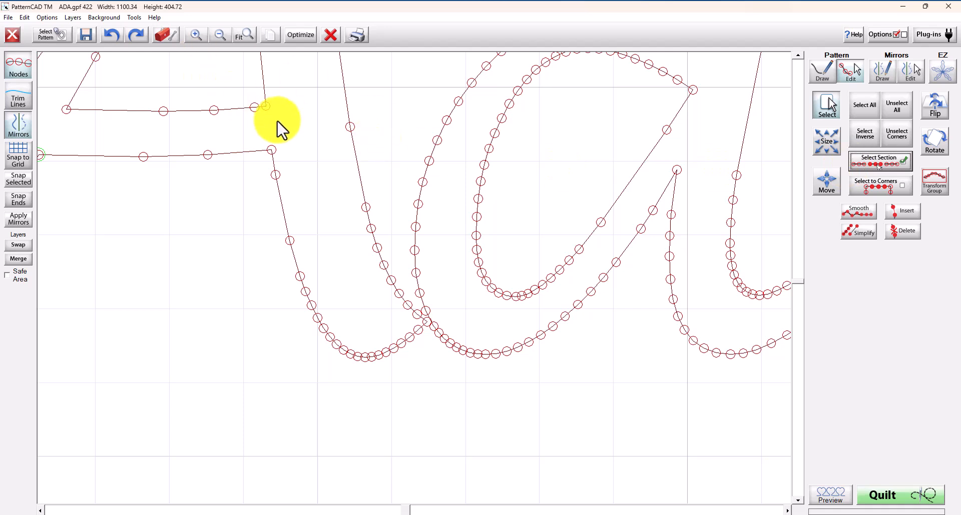
click(266, 106)
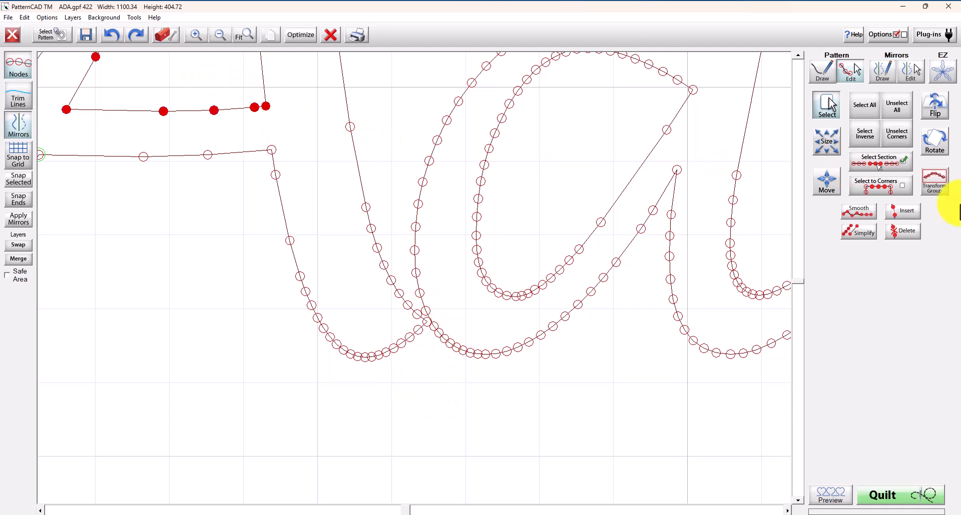
drag(387, 382, 341, 331)
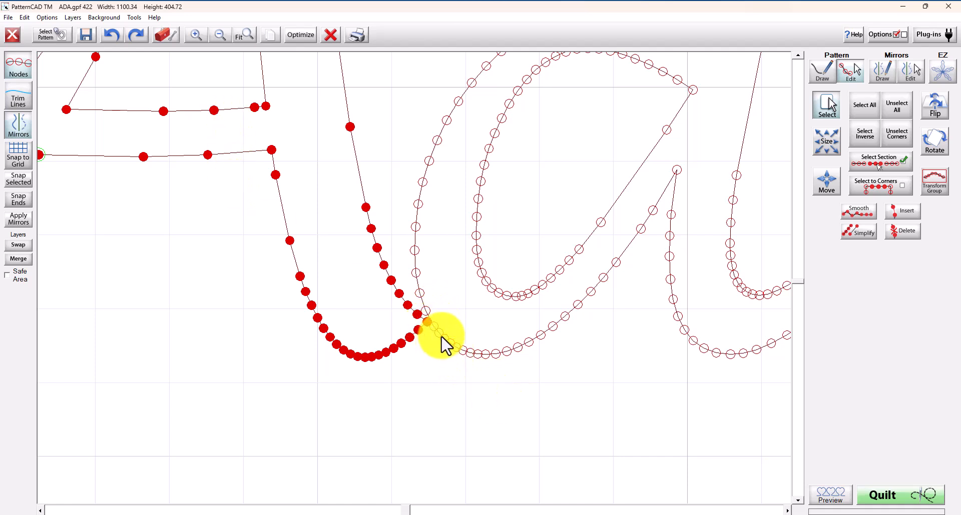
click(427, 324)
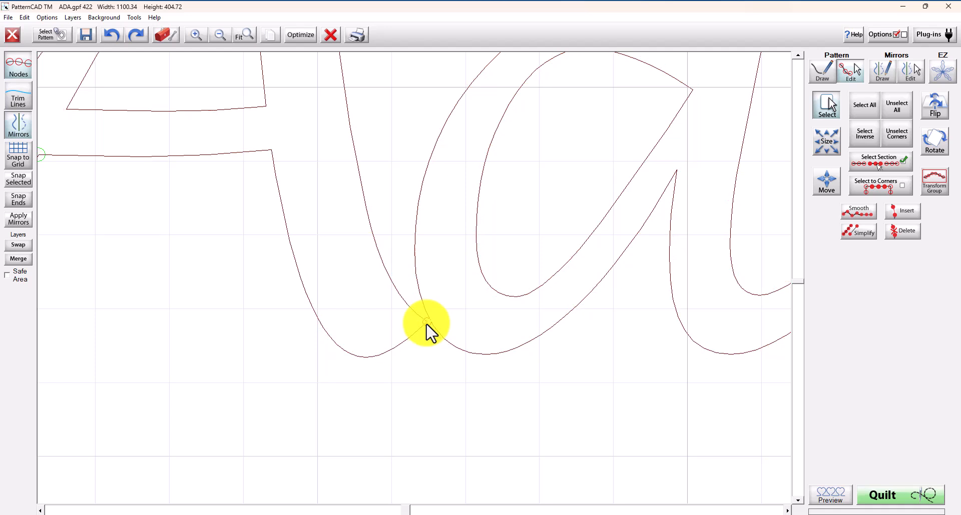
drag(426, 325, 433, 335)
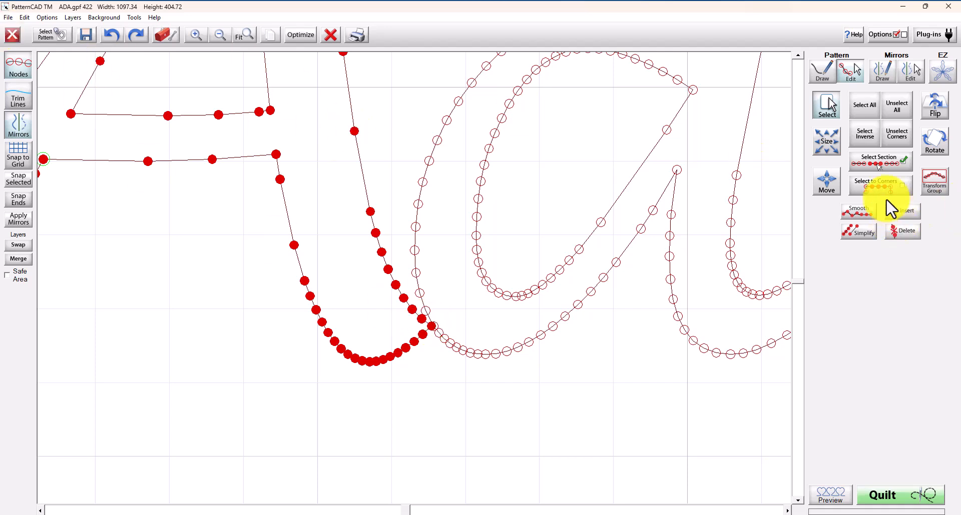
Clear the selection, turn off section selection, and select the overlapping nodes where the A's foot meets the d
click(898, 108)
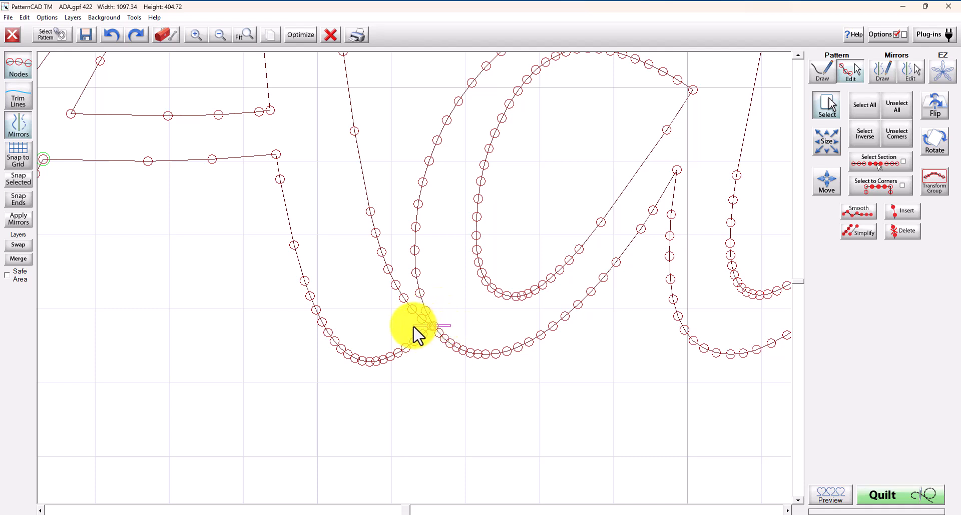
click(433, 327)
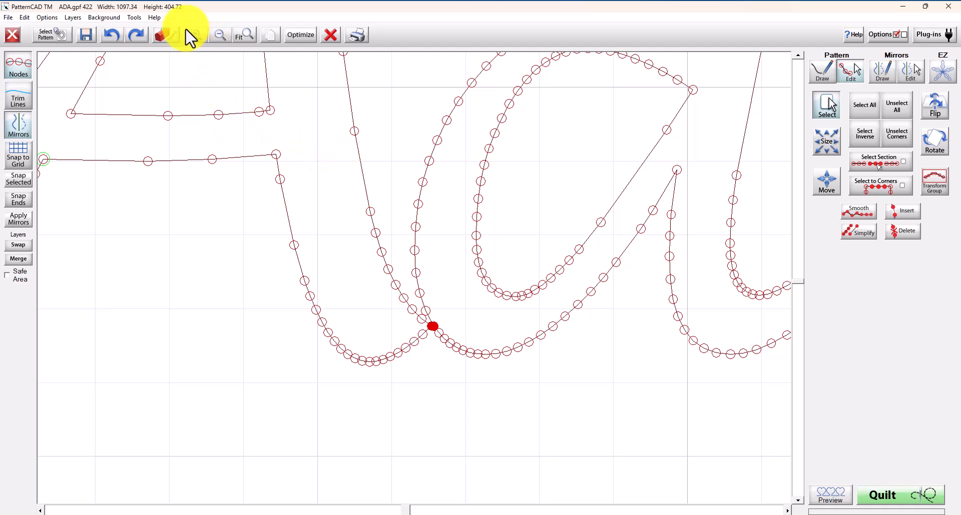
click(196, 35)
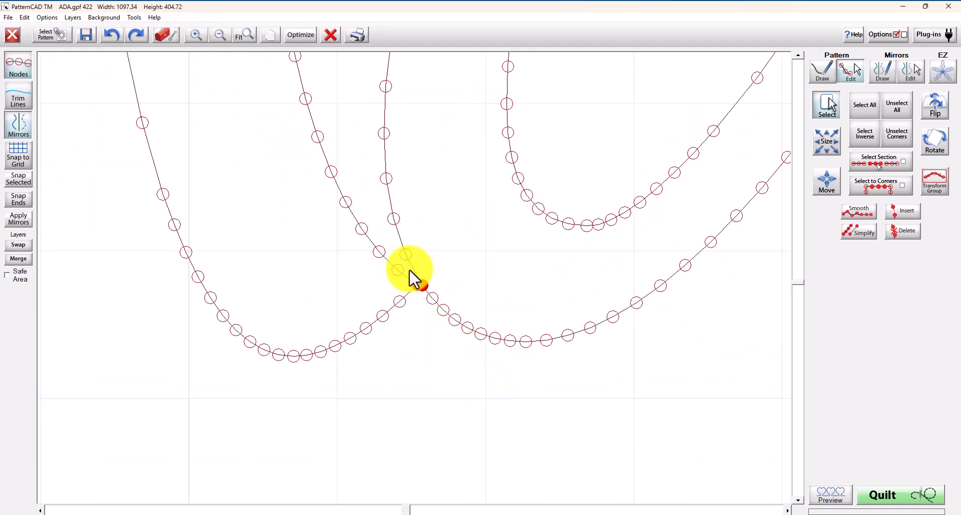
Pull the overlapping nodes at the joint of A and d apart, moving some up and to the right
drag(410, 269, 430, 296)
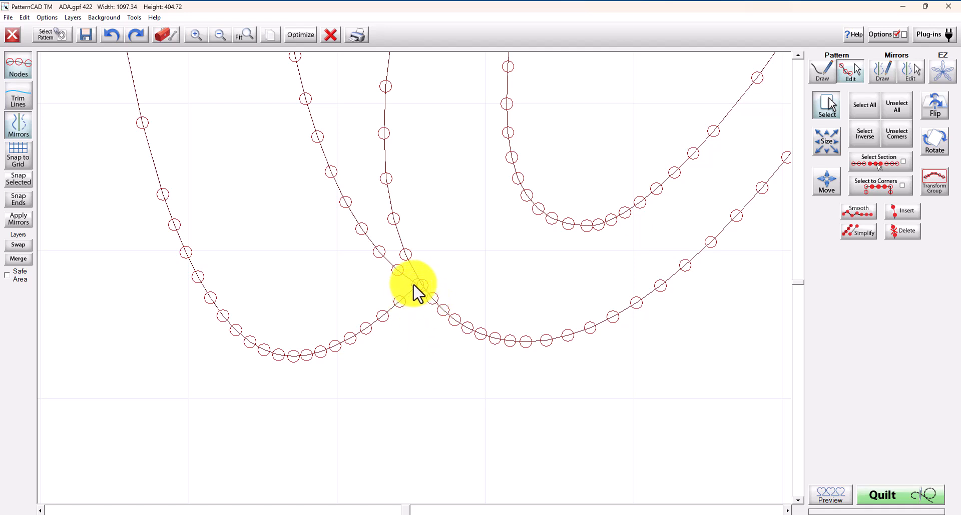
drag(425, 284, 431, 274)
drag(416, 287, 417, 287)
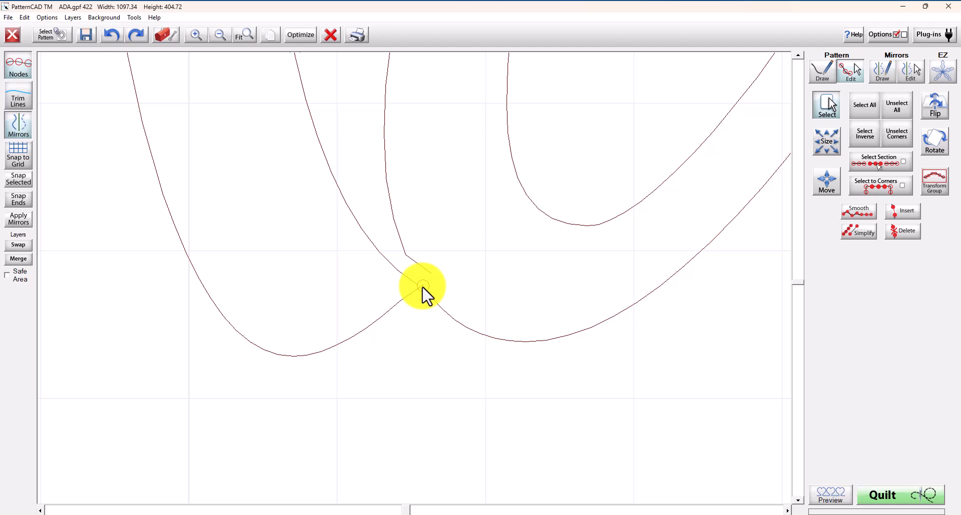
drag(422, 286, 440, 300)
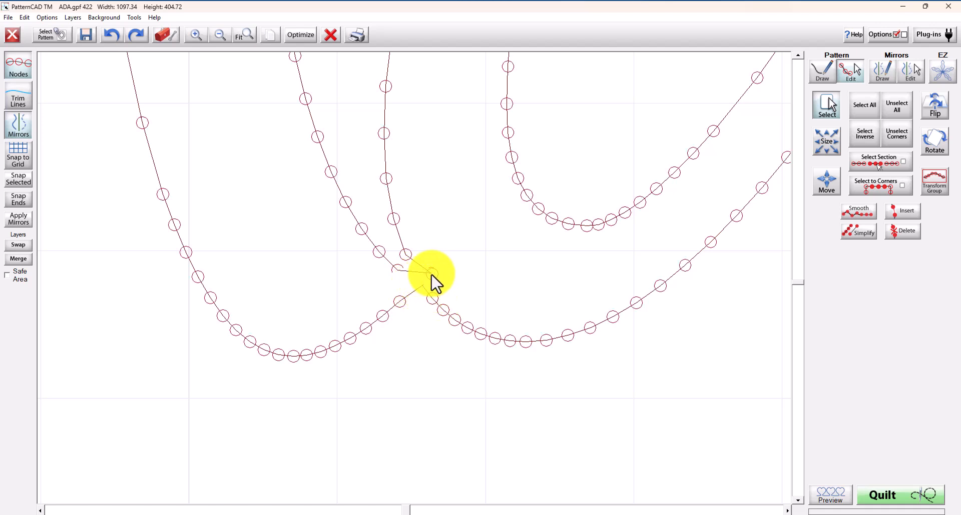
drag(432, 275, 431, 274)
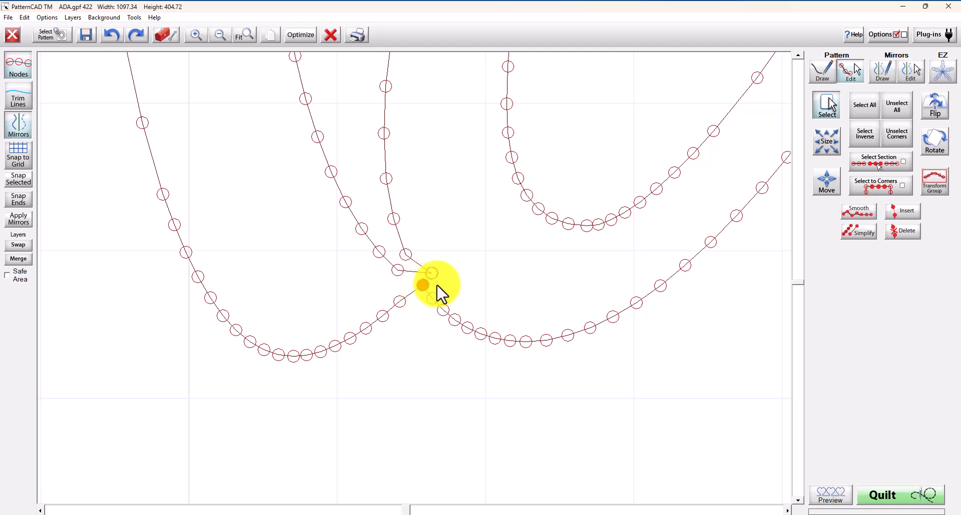
Snap the nodes left at the joint of A and d, bring the pulled-away nodes back onto that point, and clear the selection
click(423, 285)
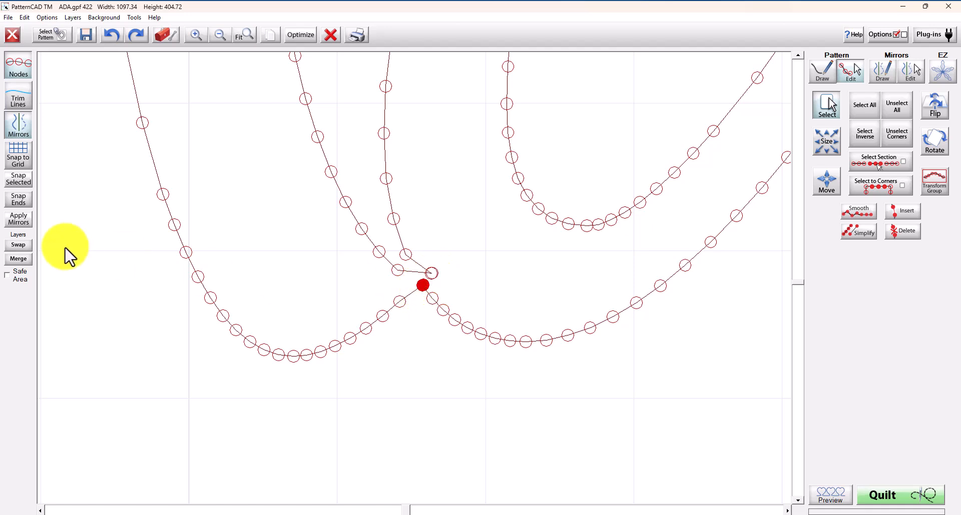
click(20, 177)
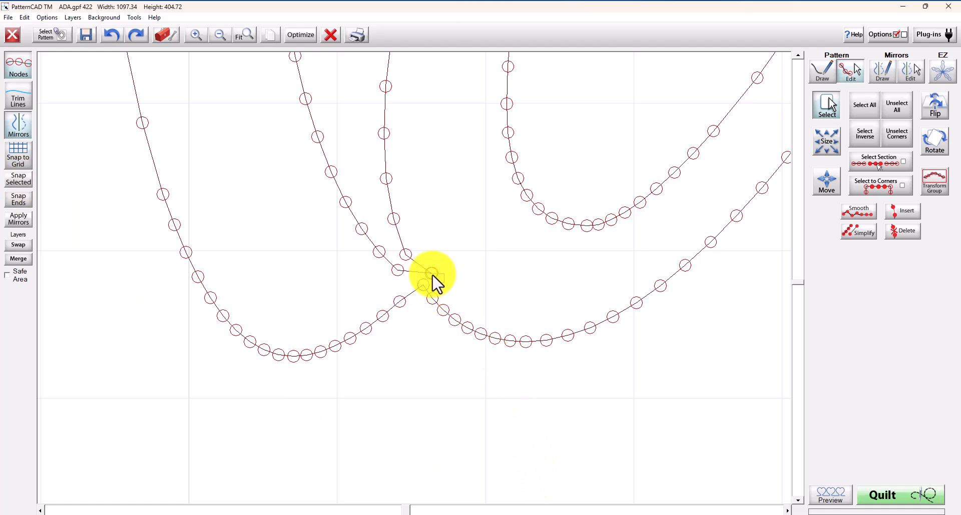
drag(432, 273, 423, 285)
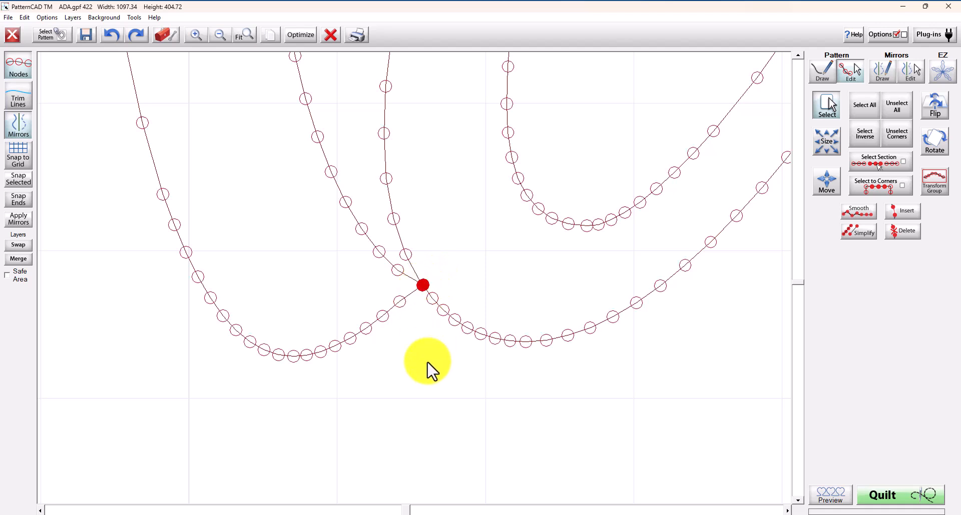
click(895, 107)
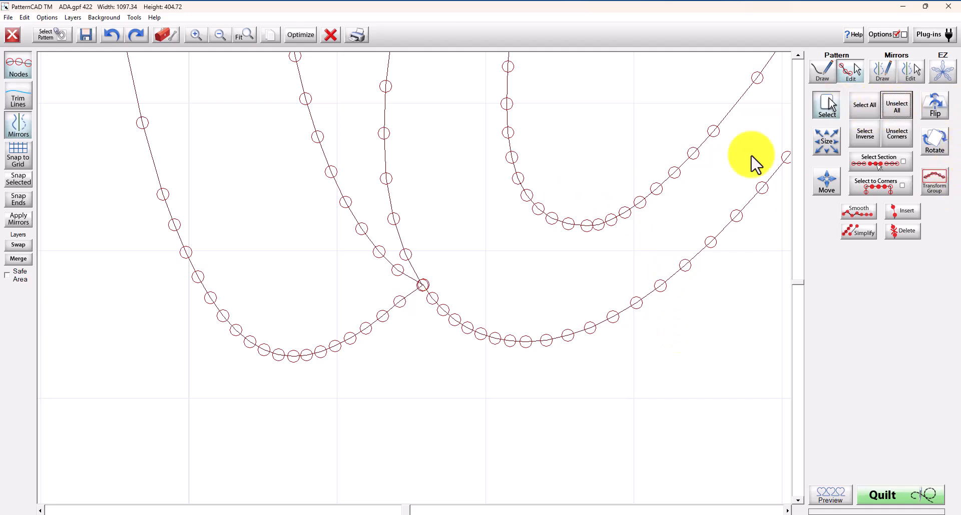
In the maximized Optimization window, make the d's outer outline number 2 in the stitching order and accept the result
click(301, 34)
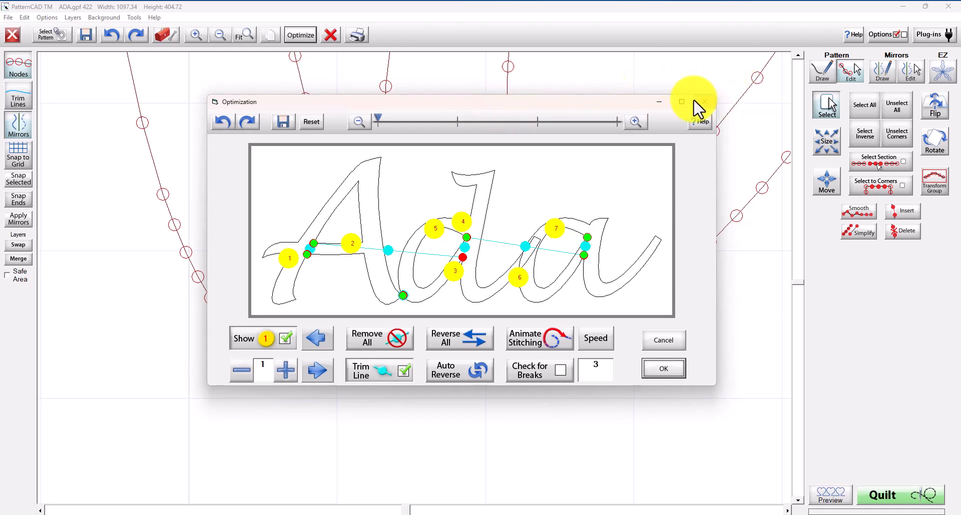
click(681, 102)
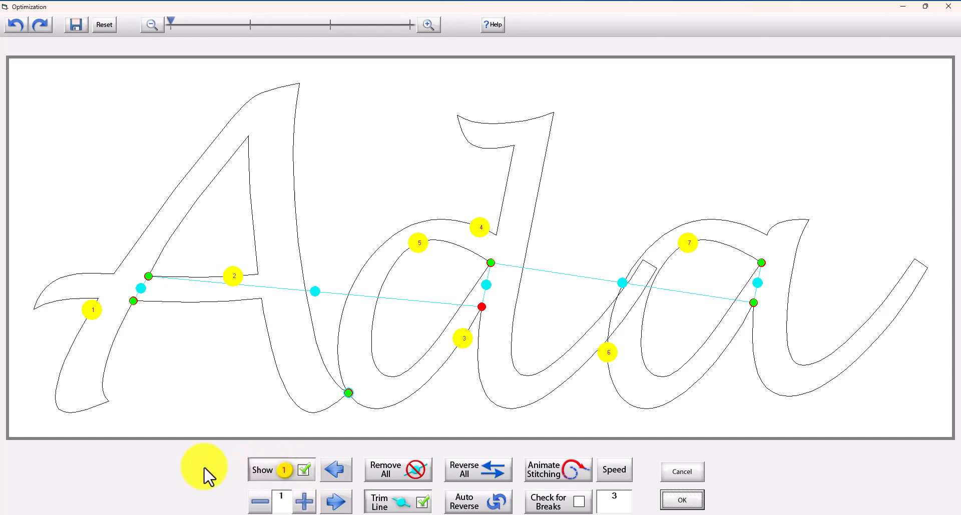
click(307, 501)
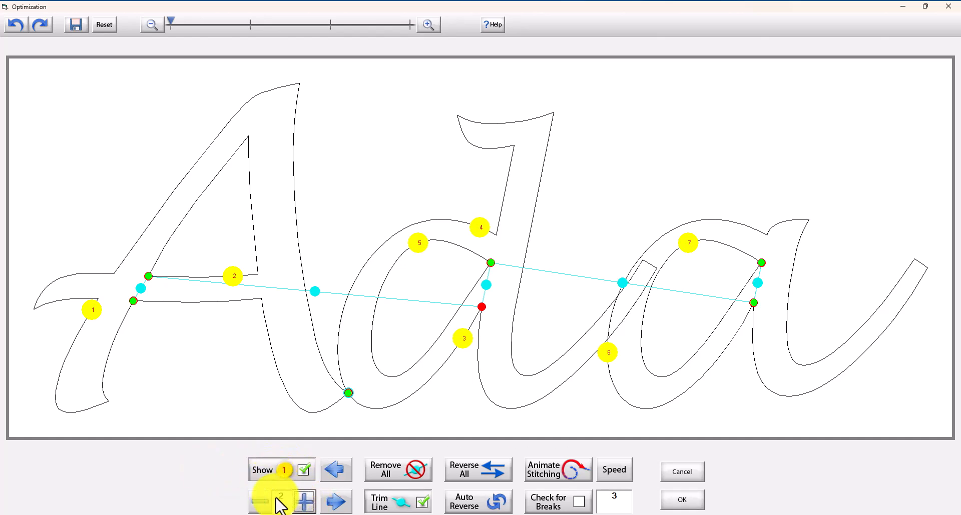
click(479, 232)
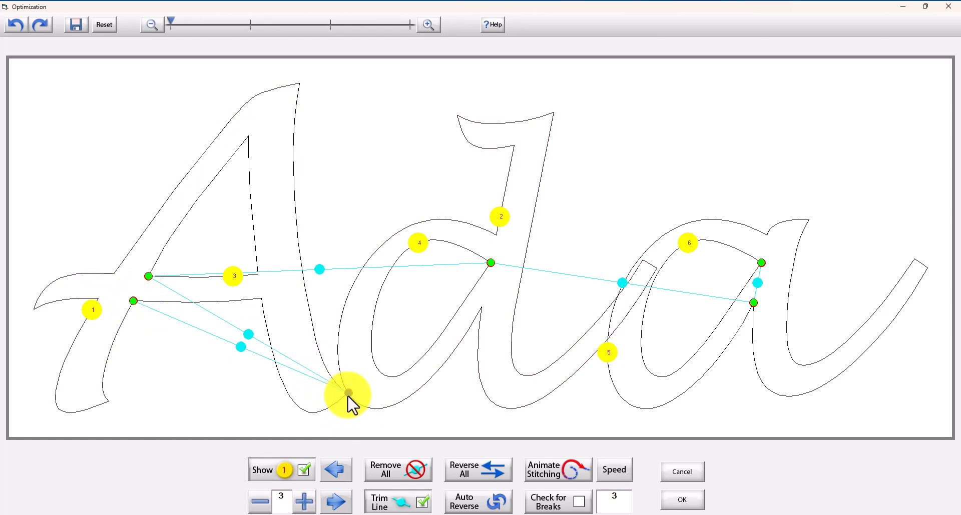
click(682, 499)
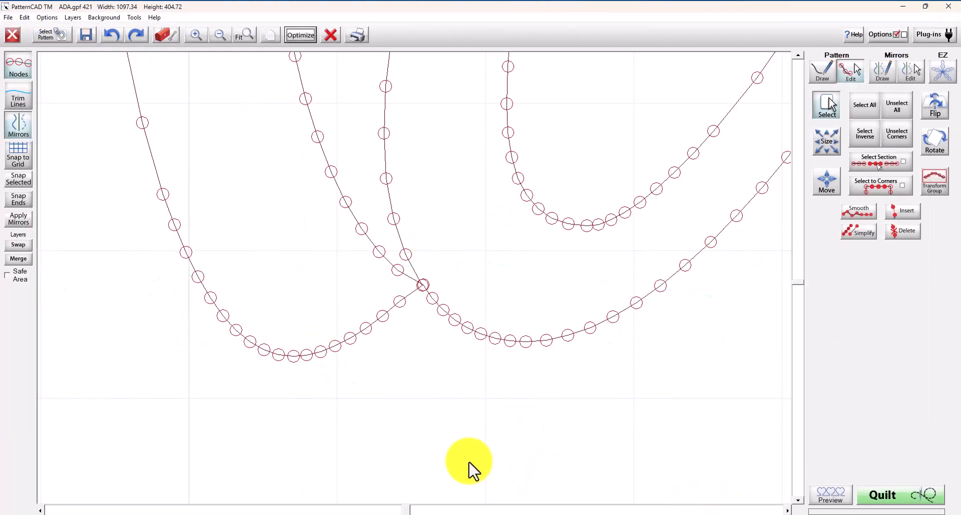
Pull the overlapping node at the left end of the A crossbar's lower edge slightly down and right from the start point
click(220, 35)
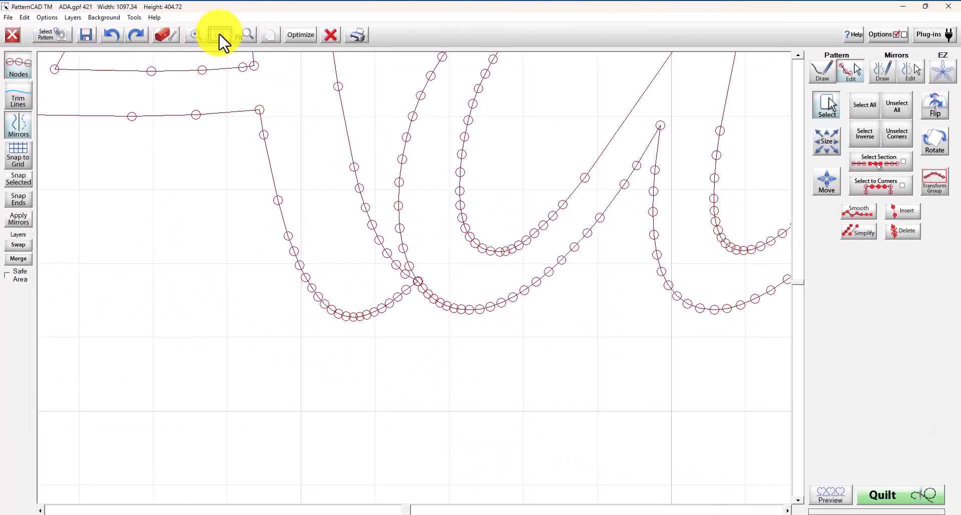
click(220, 35)
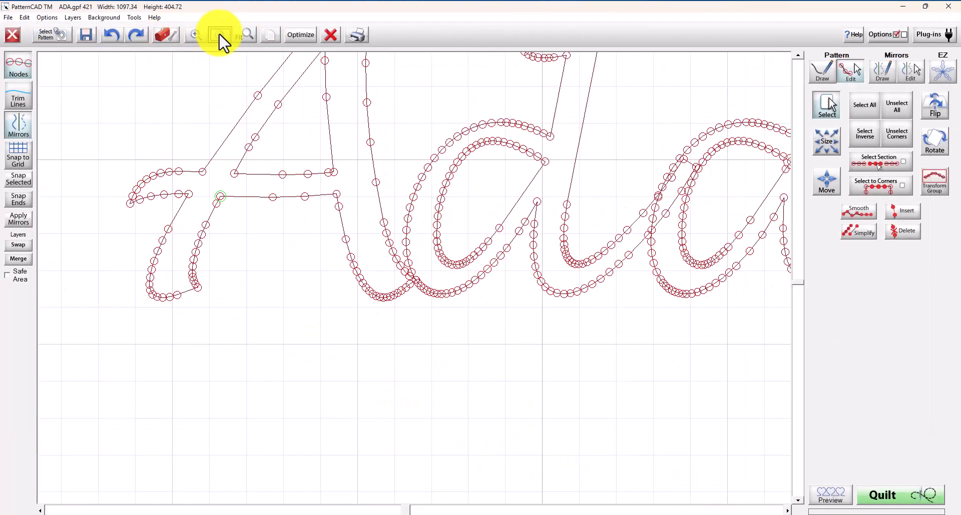
click(222, 198)
drag(221, 200, 223, 205)
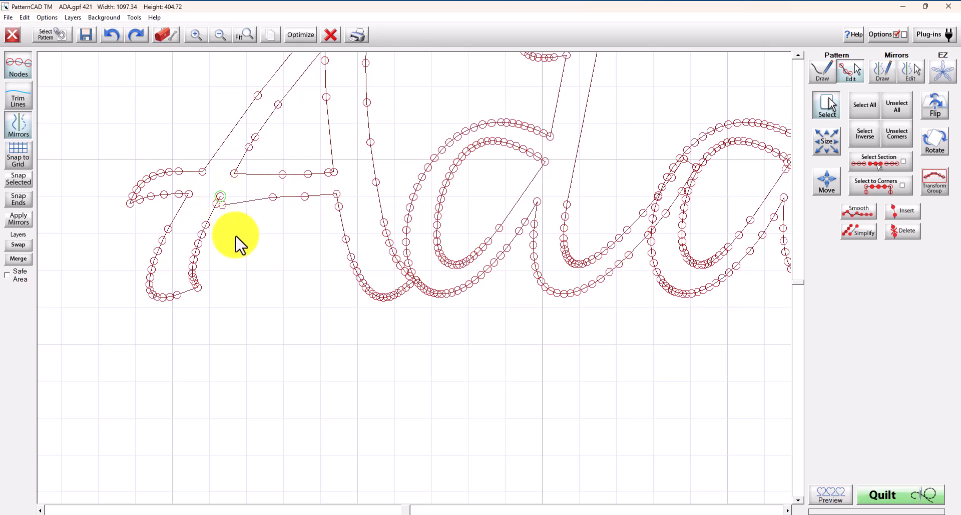
Review the stitching order and trim lines of the word in the maximized Optimization window and accept it
click(300, 36)
drag(591, 154, 536, 178)
click(737, 167)
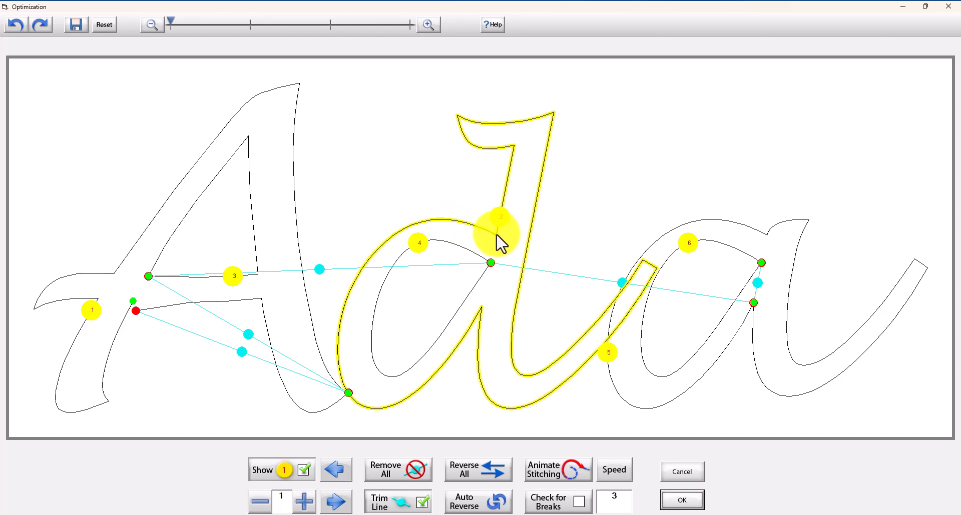
click(695, 504)
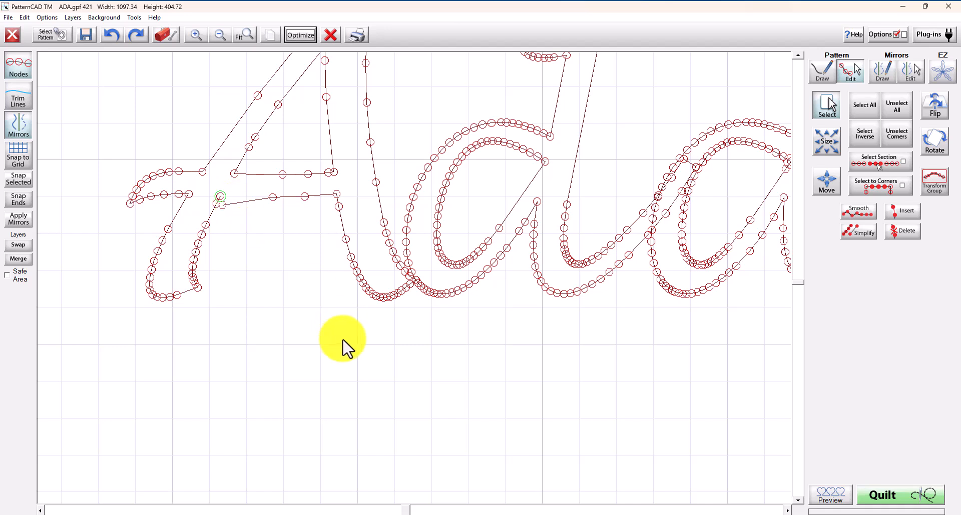
Pull the overlapping nodes at the joint of A and d apart and snap the two upper ones together
click(221, 196)
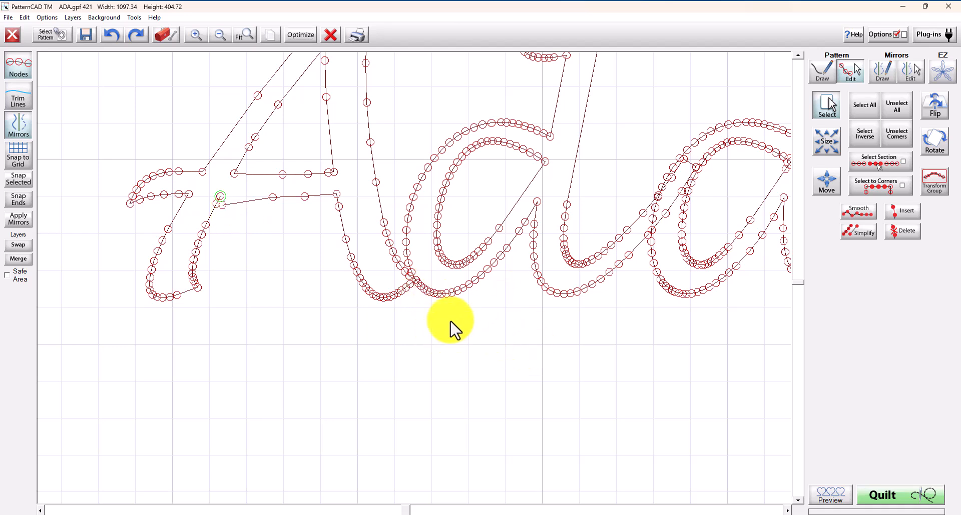
drag(450, 320, 393, 265)
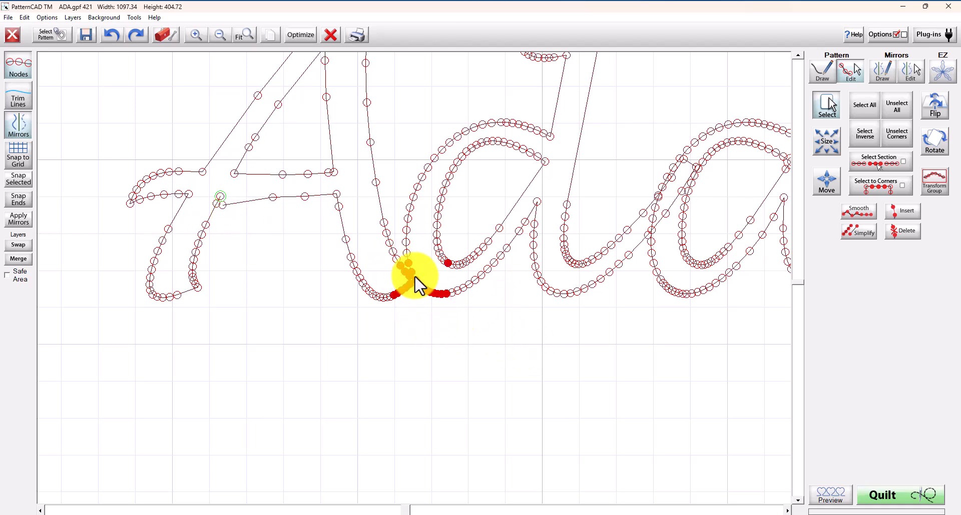
click(195, 35)
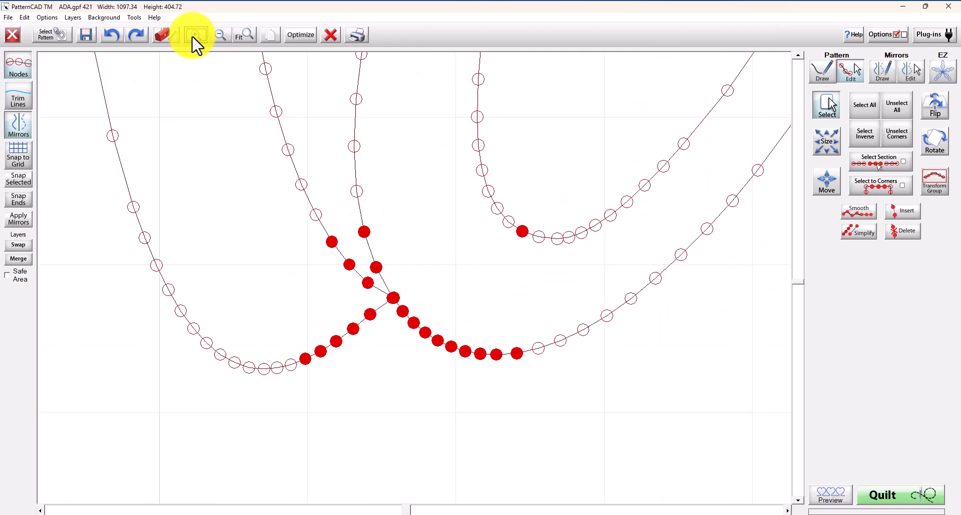
click(894, 108)
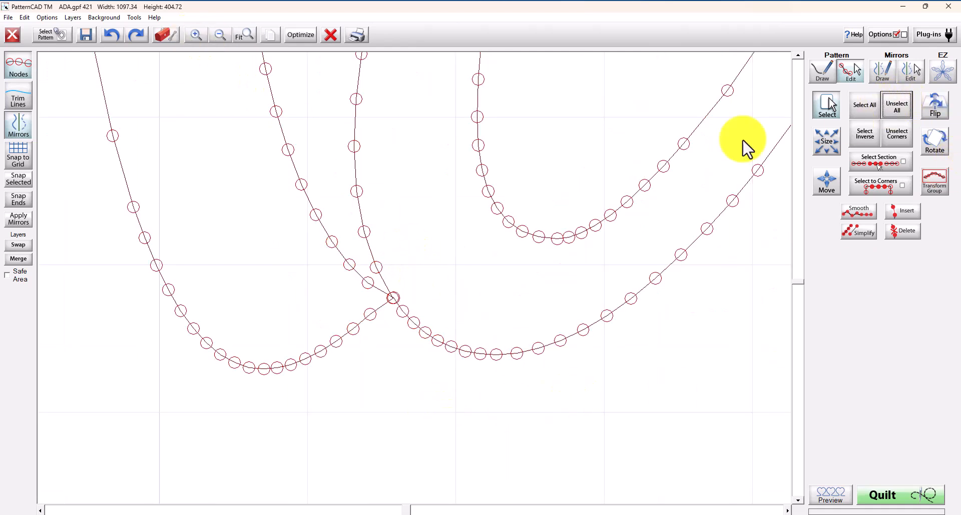
click(394, 301)
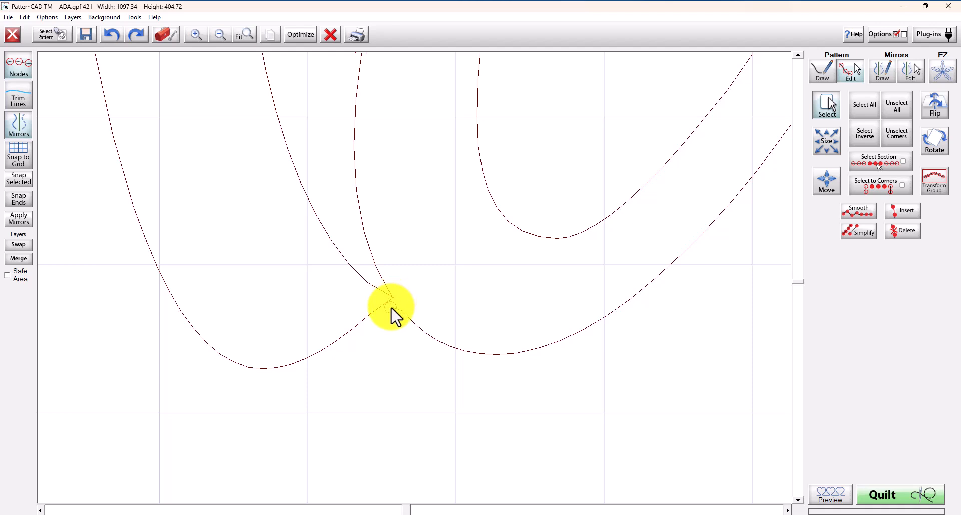
mouse_move(391, 308)
mouse_down()
mouse_move(401, 286)
mouse_move(386, 304)
mouse_move(393, 296)
mouse_up()
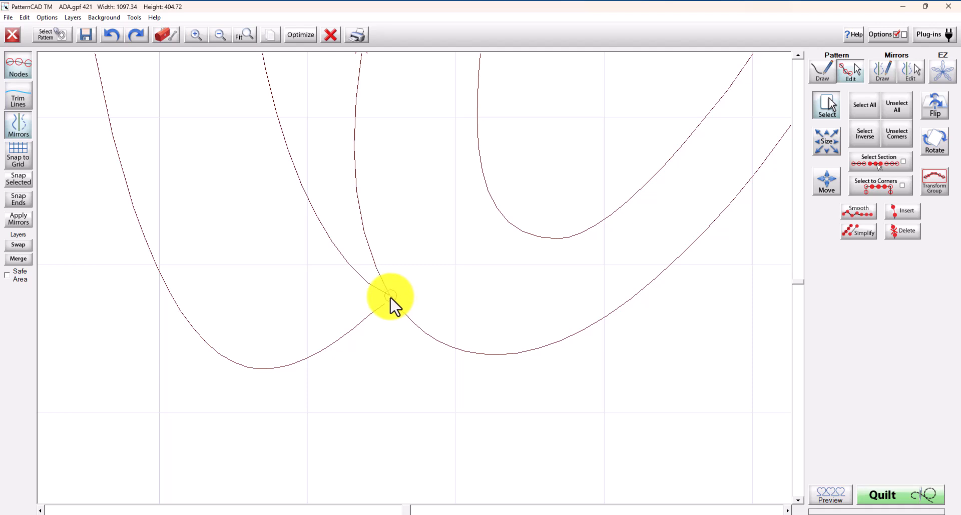
drag(393, 296, 393, 295)
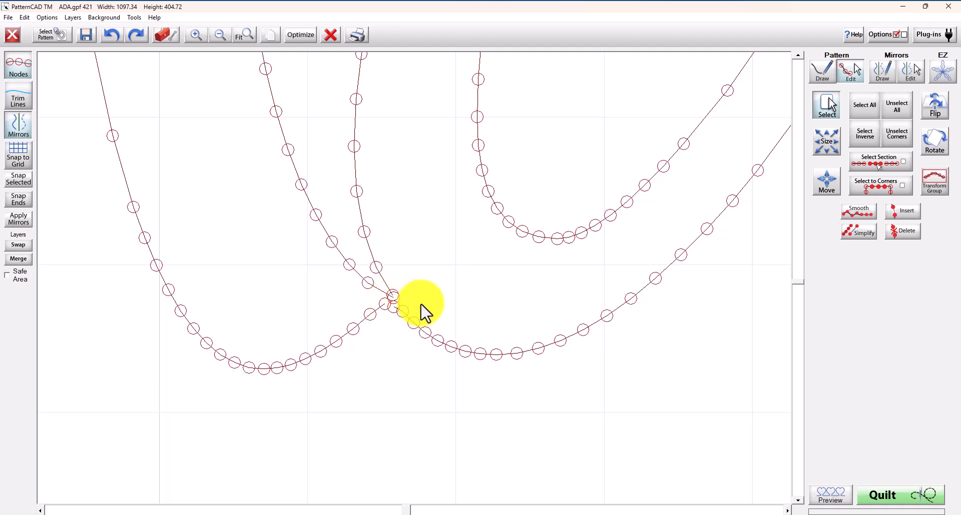
click(393, 298)
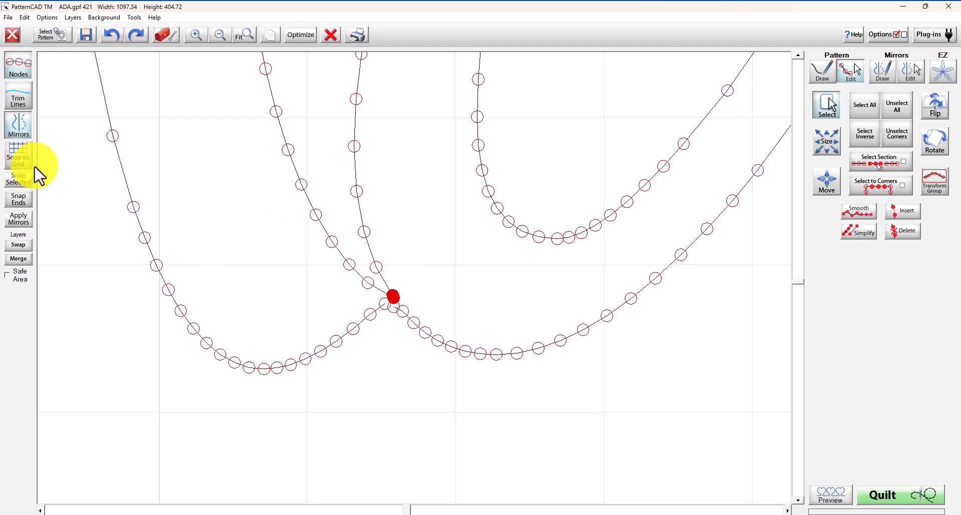
click(18, 180)
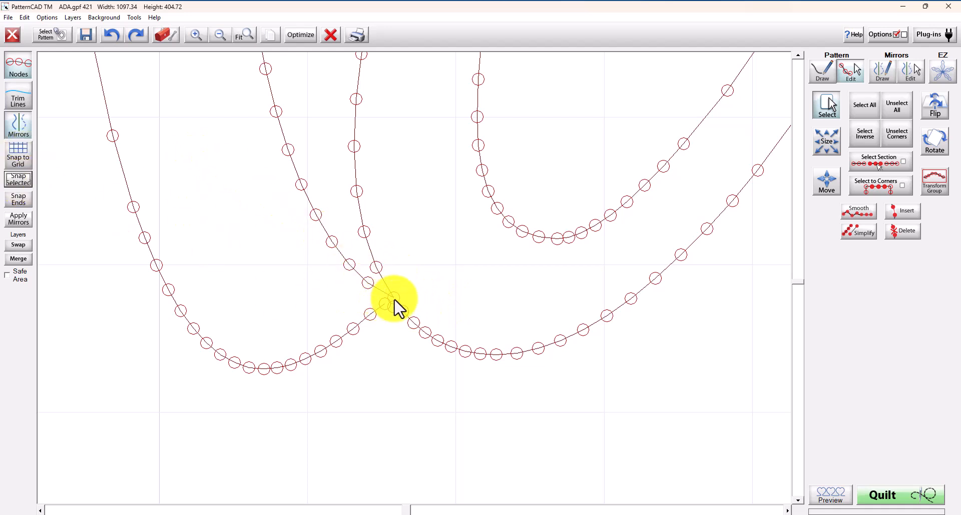
Reopen the Optimization window maximized, make the d's outer outline number 2 in the stitching order, and accept the result
click(295, 36)
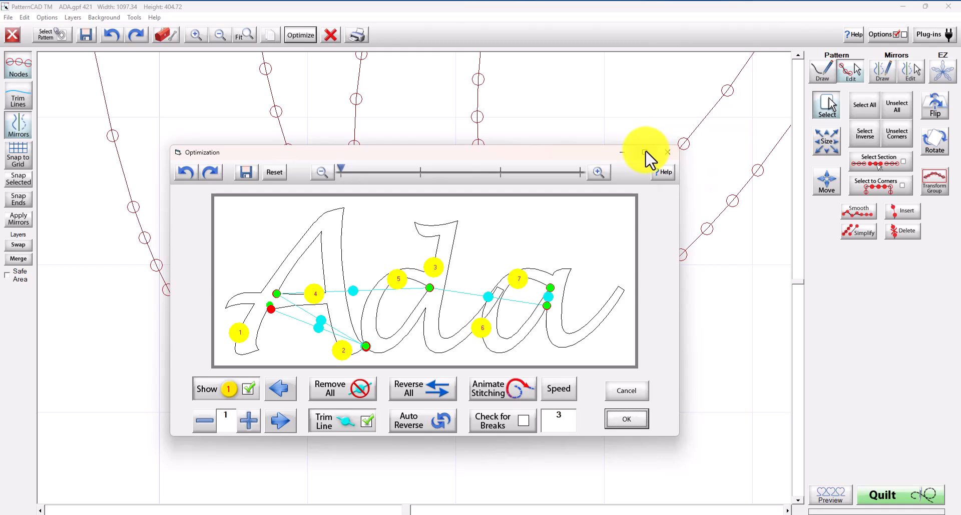
click(645, 153)
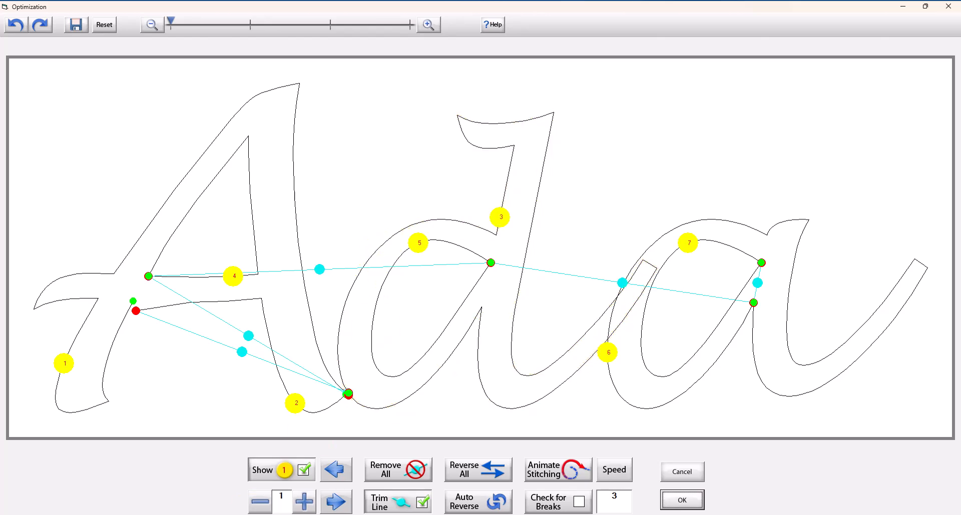
click(302, 502)
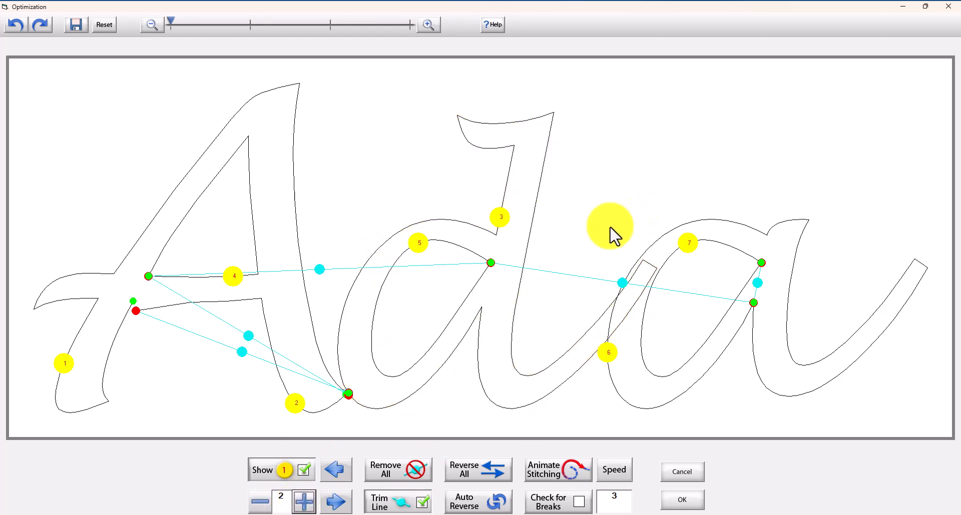
click(500, 224)
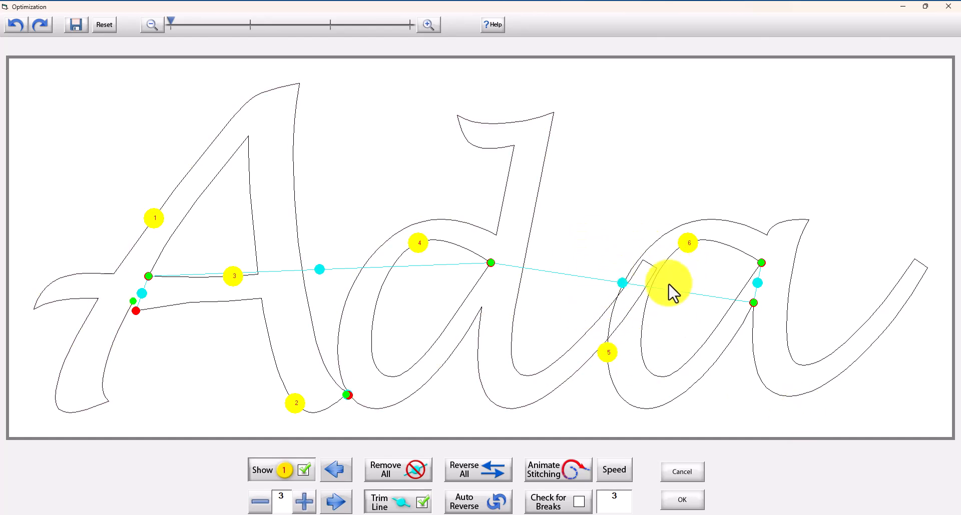
click(683, 501)
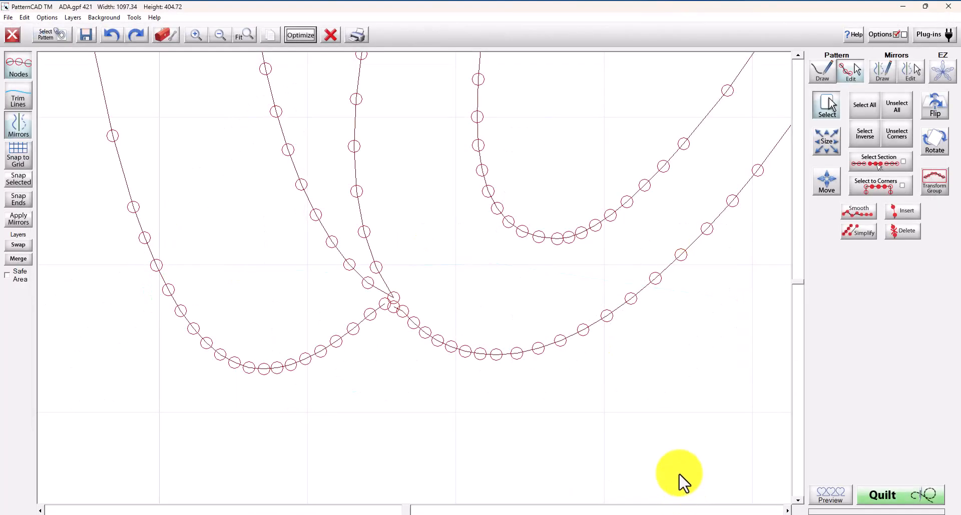
Delete the nodes forming the end of the d's tail where it overlaps the last a, keeping the node just inside the a's outline
click(220, 36)
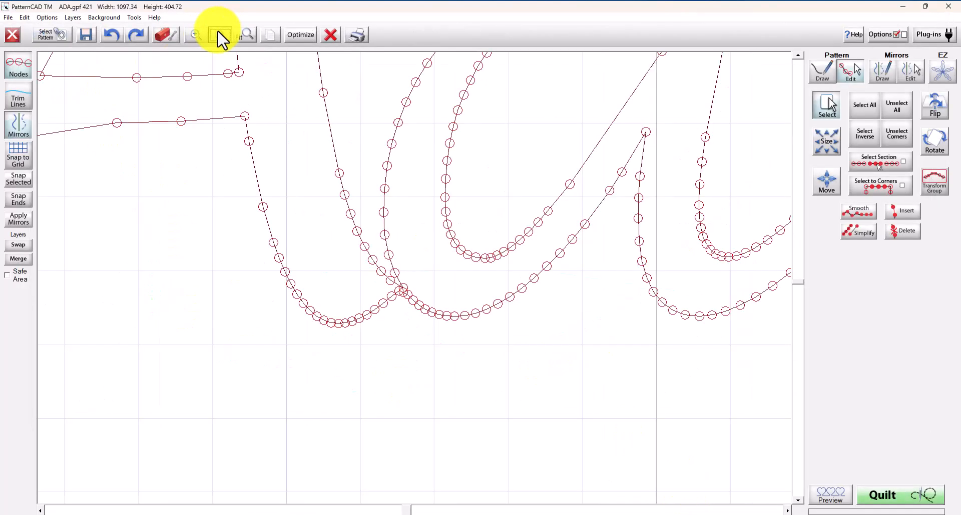
click(220, 36)
drag(622, 125, 691, 260)
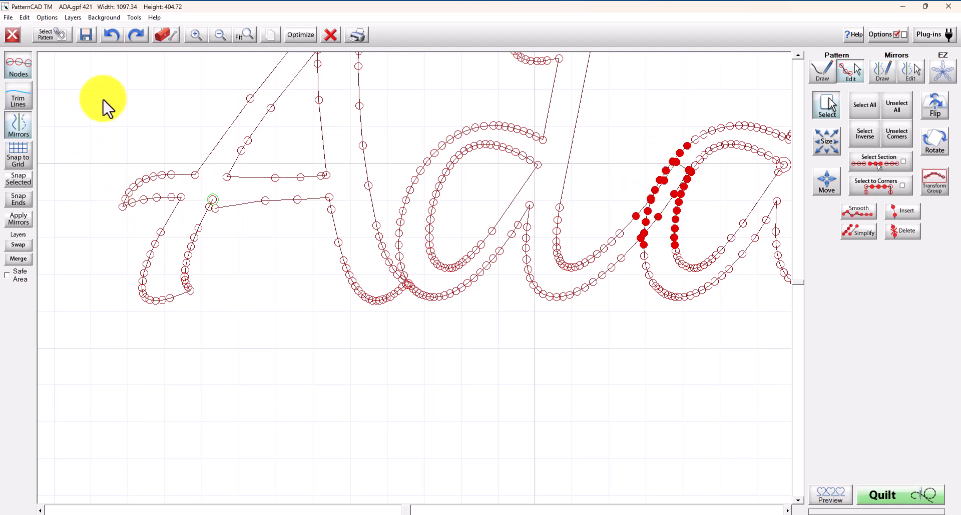
click(197, 39)
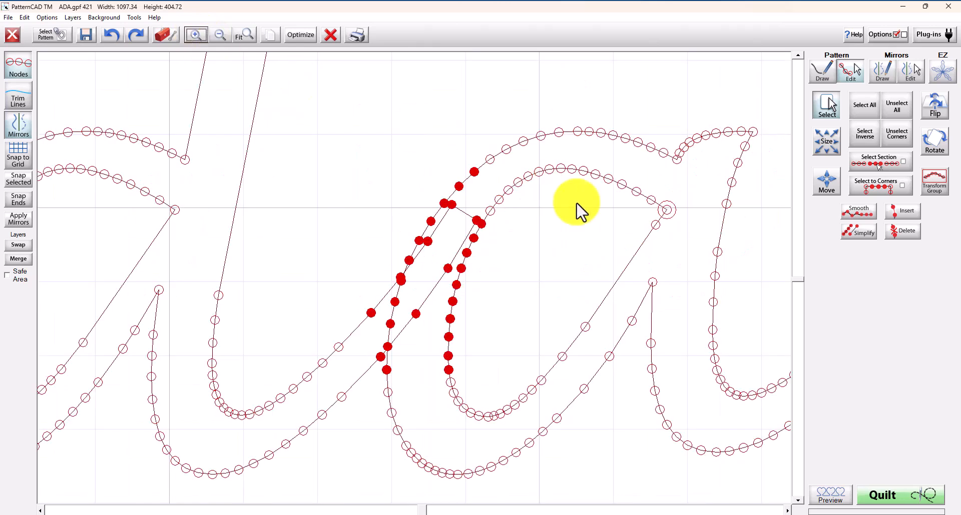
click(891, 102)
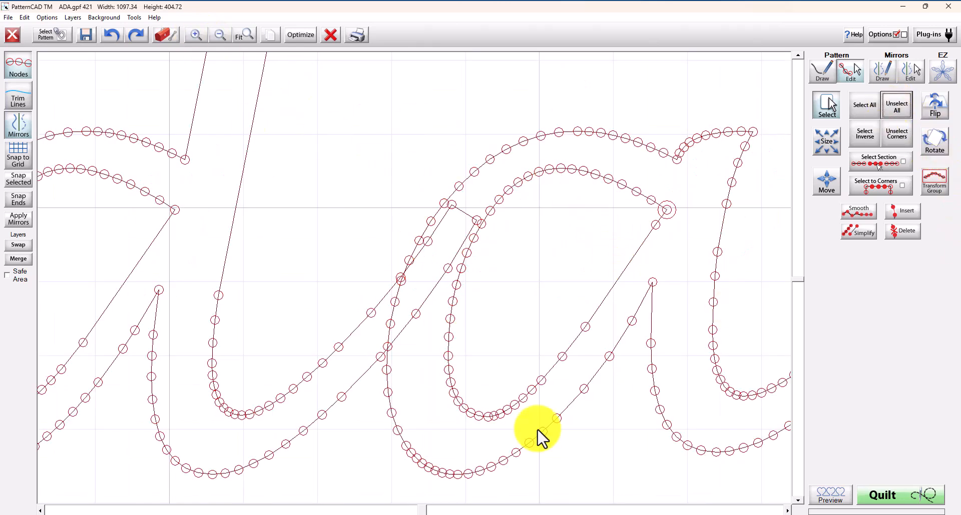
click(416, 313)
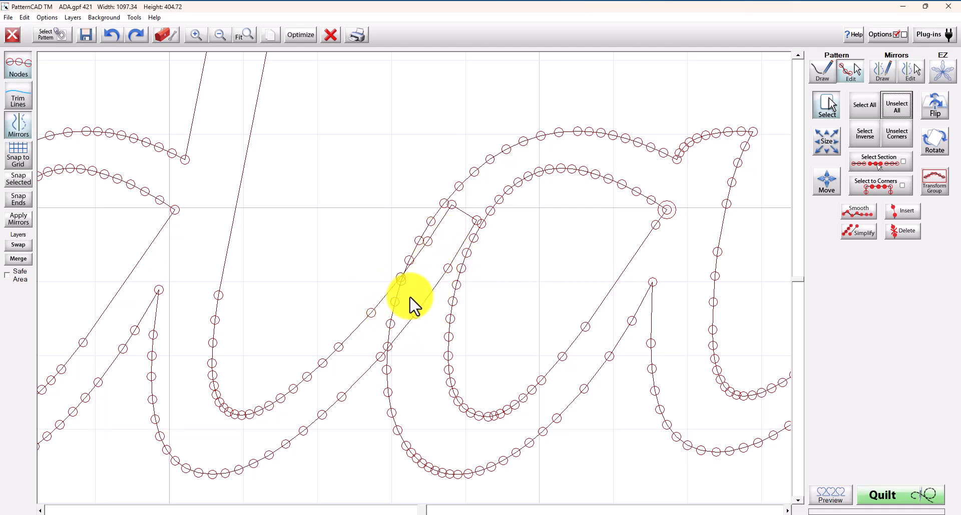
click(448, 268)
click(477, 221)
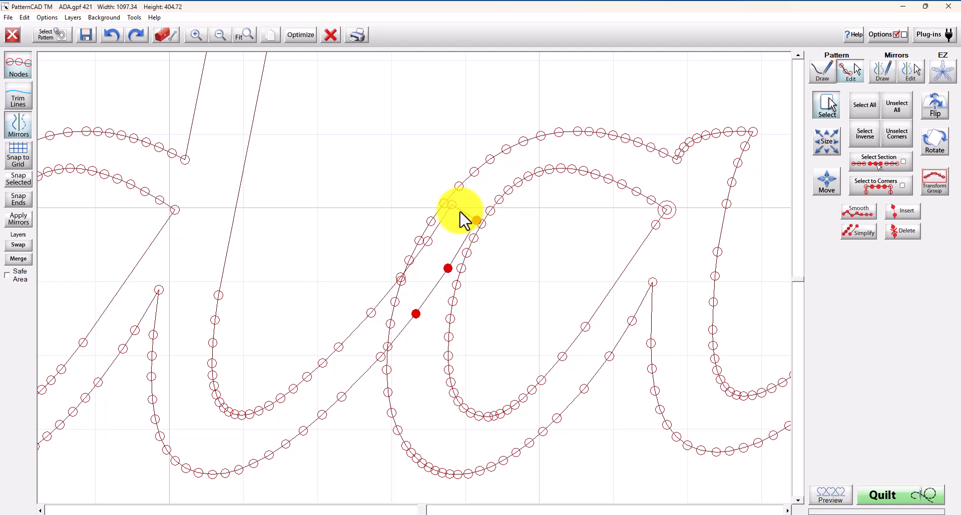
click(451, 205)
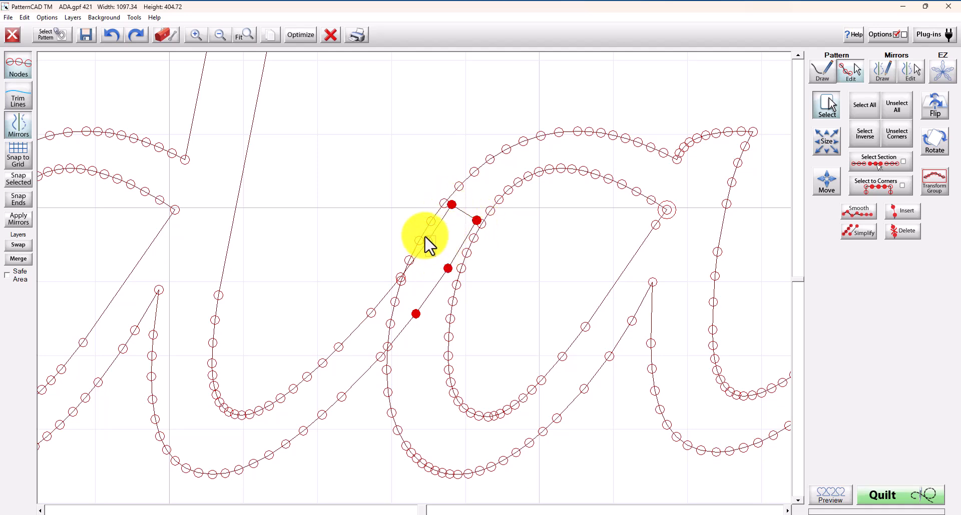
click(428, 242)
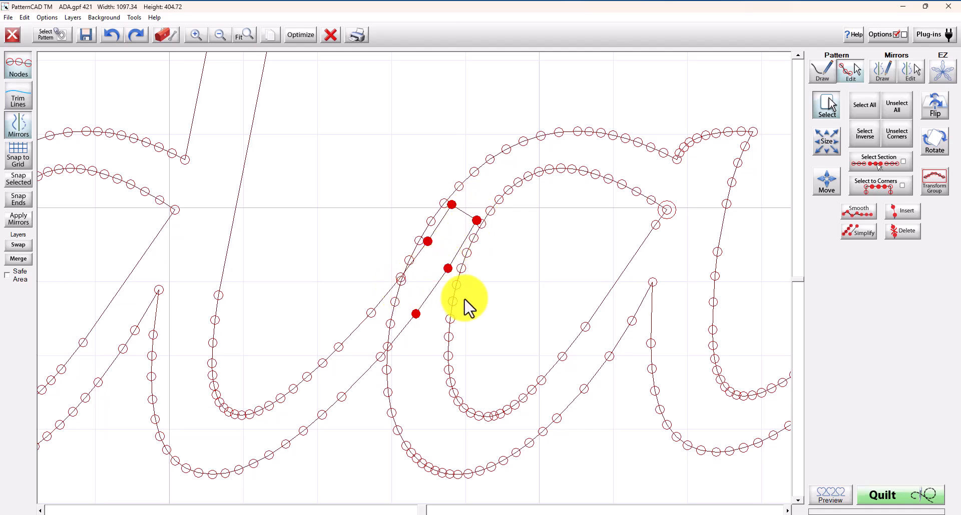
click(400, 278)
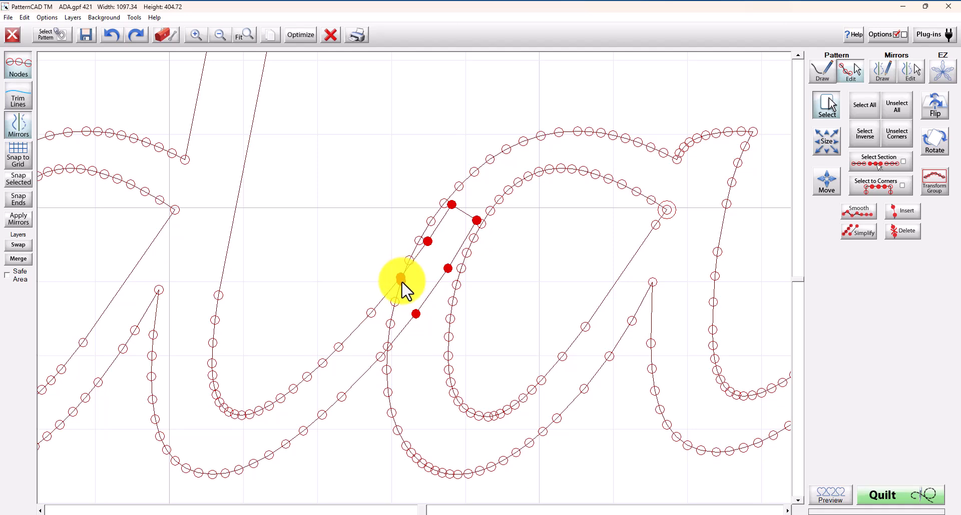
click(401, 282)
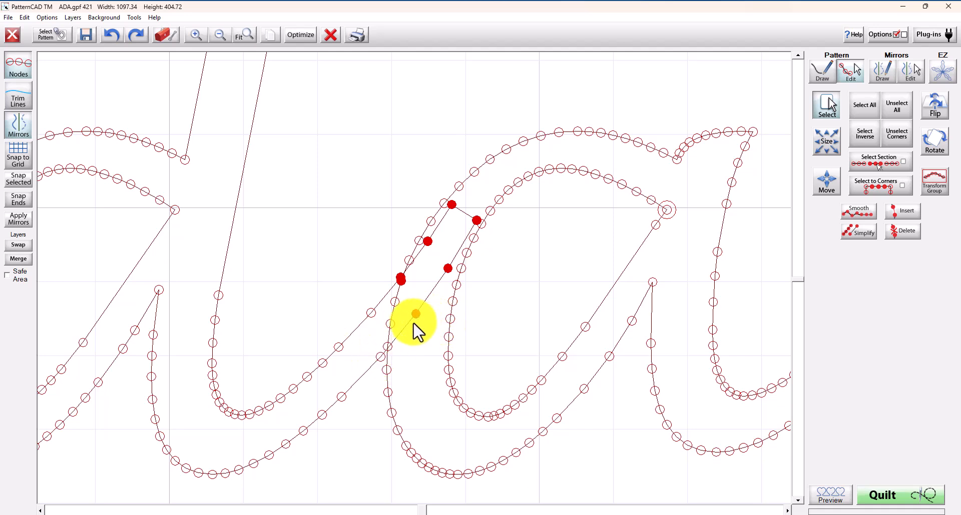
click(906, 232)
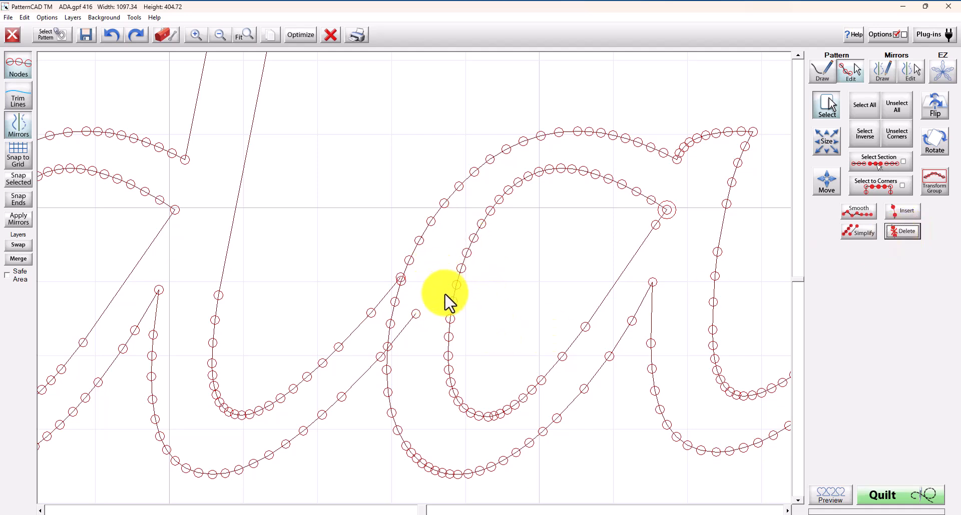
Separate the overlapping nodes where the d's upper tail line meets the last a, and snap the tail's end to the a's upper outline node
click(400, 279)
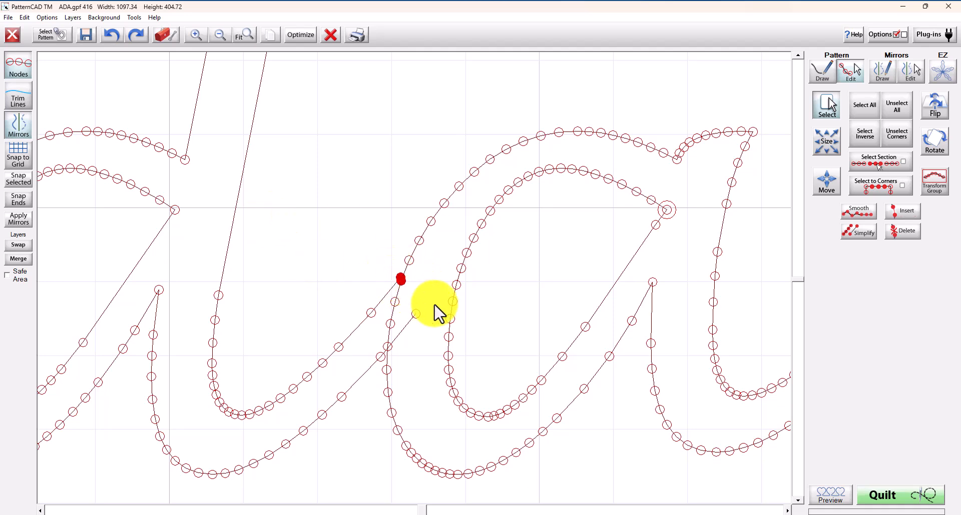
click(196, 35)
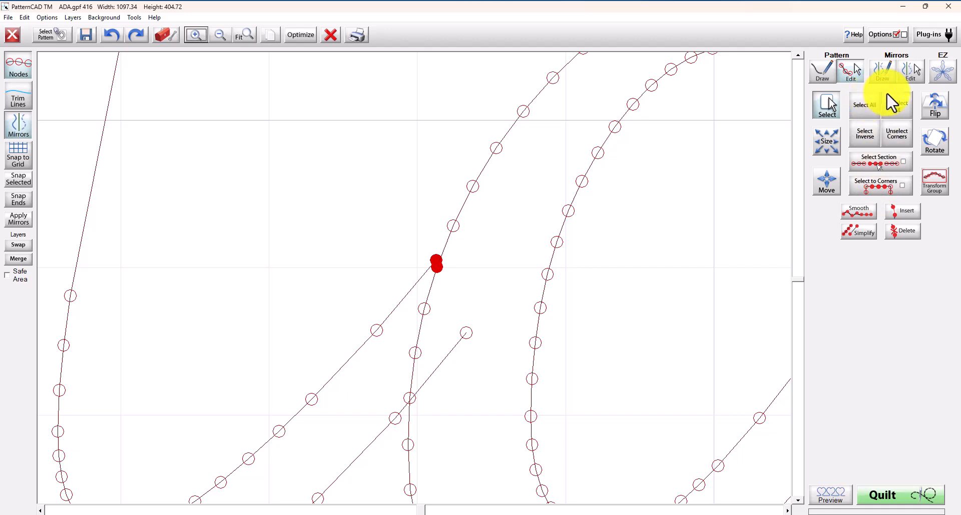
click(893, 105)
click(437, 265)
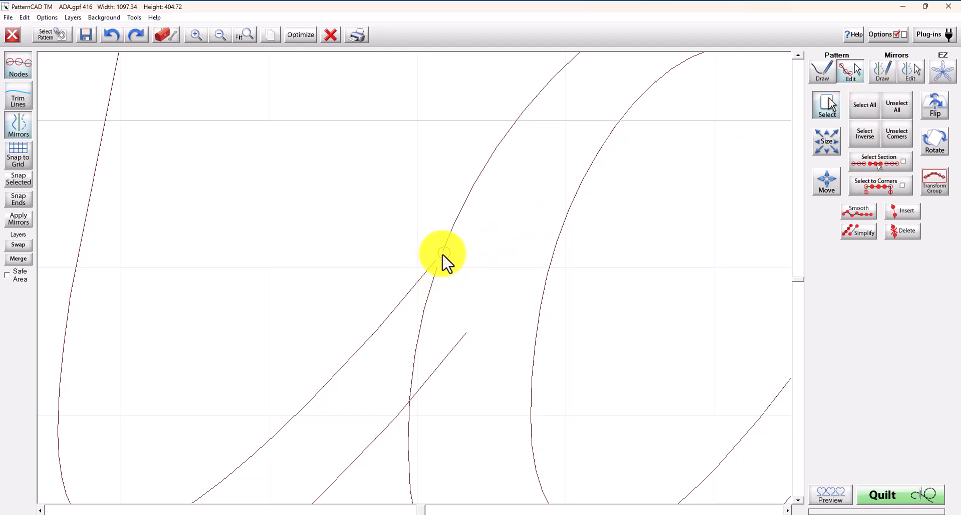
click(444, 262)
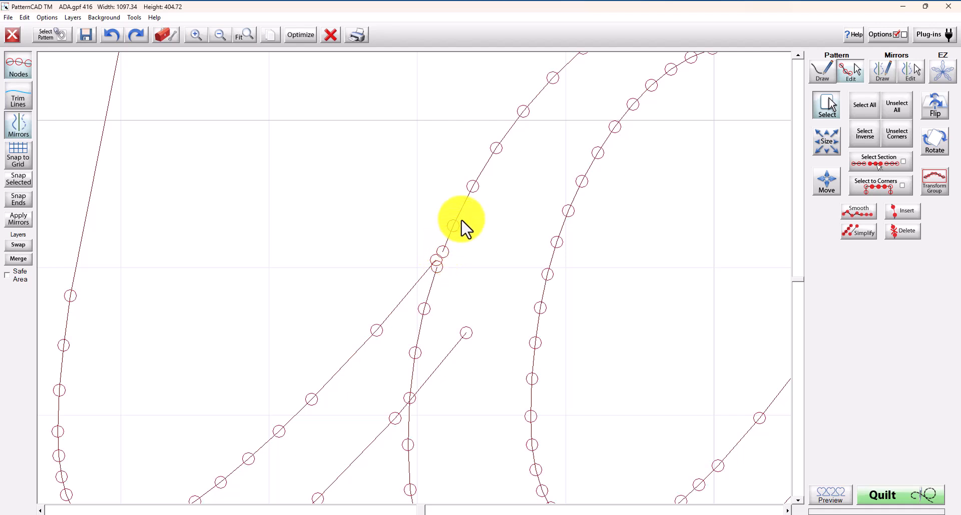
click(437, 263)
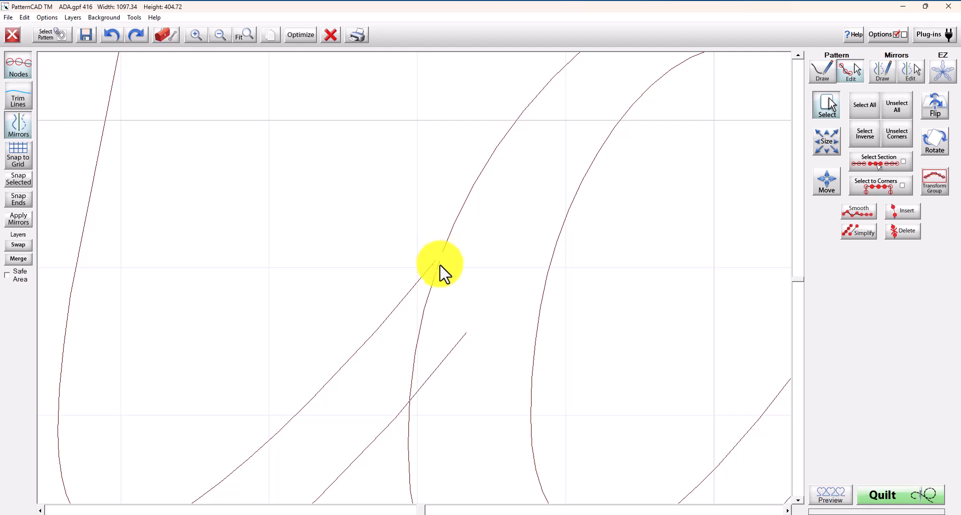
click(436, 269)
click(439, 263)
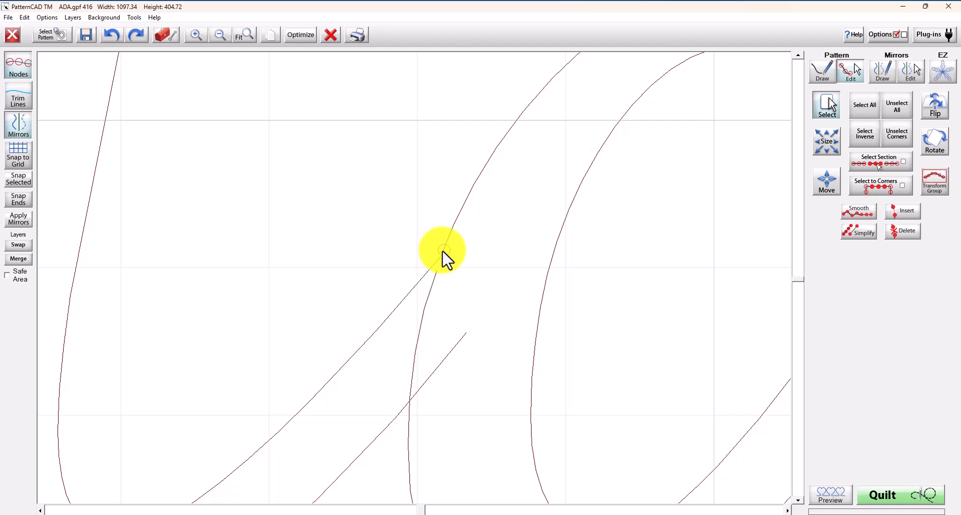
click(441, 251)
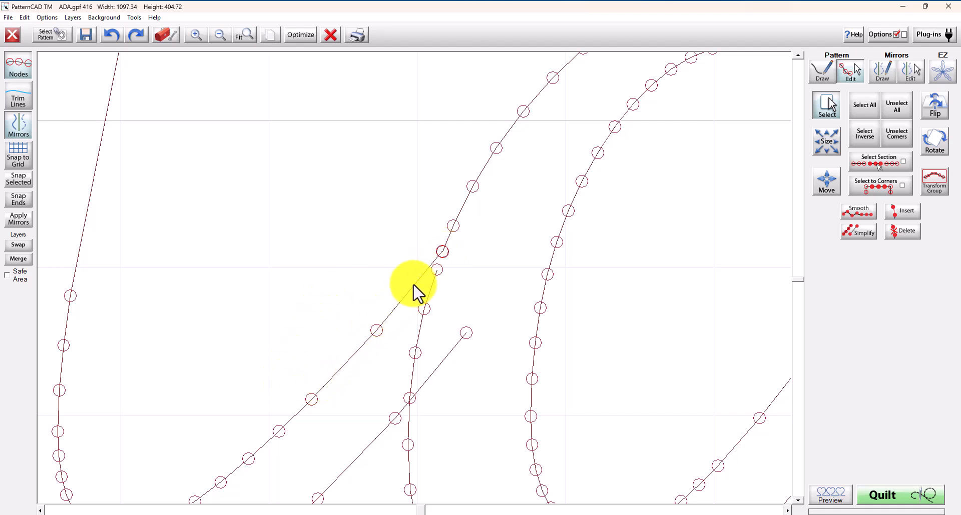
click(443, 252)
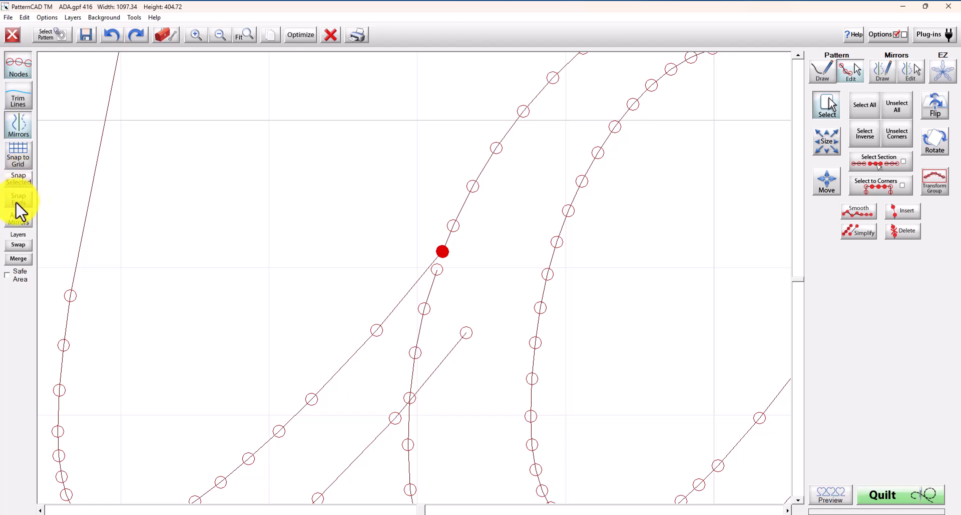
click(18, 179)
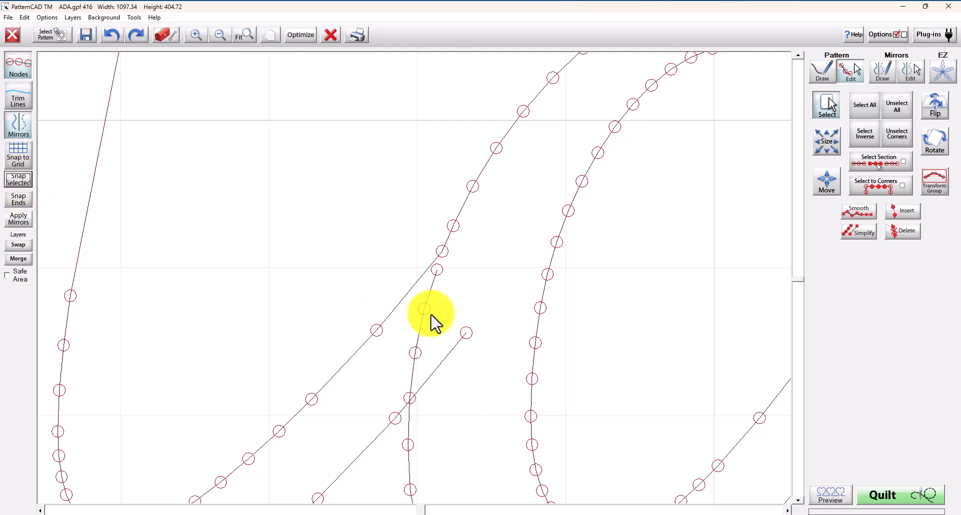
Delete the short section of the last a's outer outline lying between the d's two tail lines
drag(449, 280, 421, 267)
drag(435, 321, 408, 304)
drag(425, 364, 404, 346)
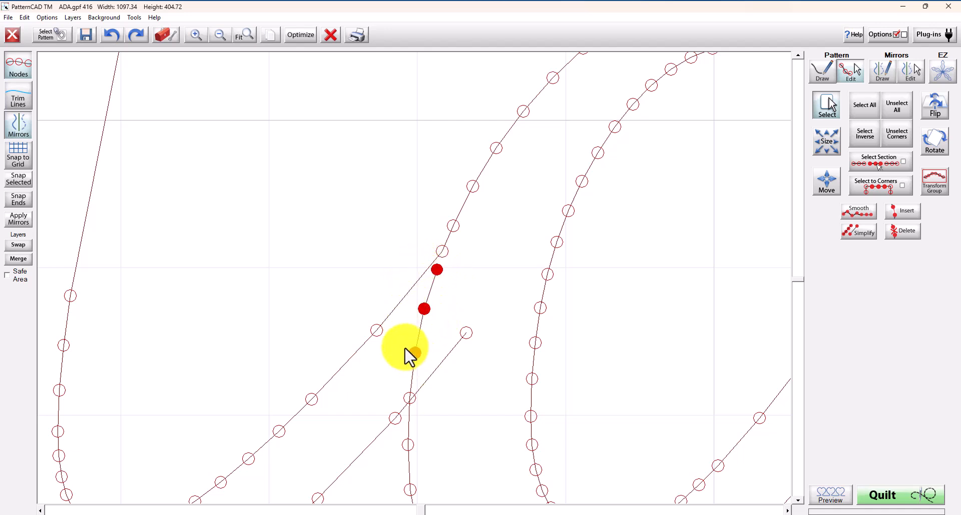
drag(432, 412, 403, 389)
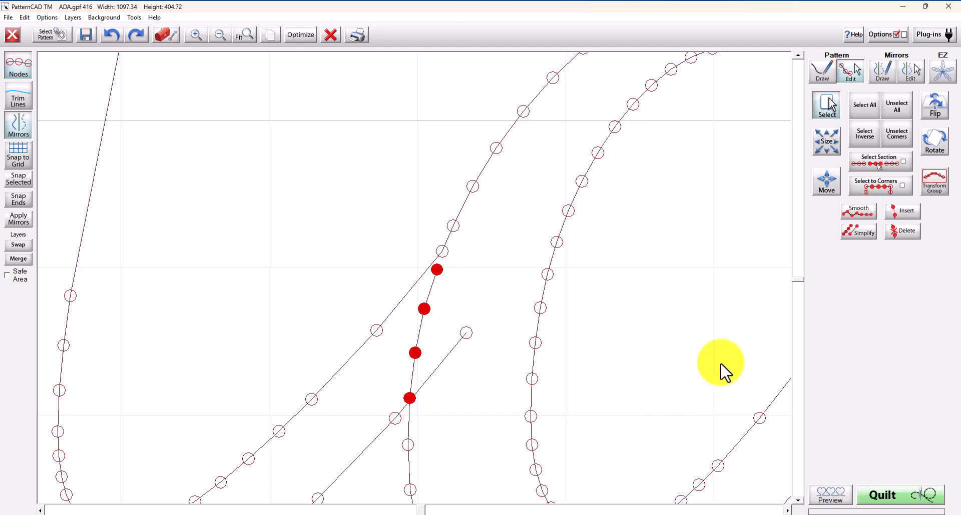
click(906, 231)
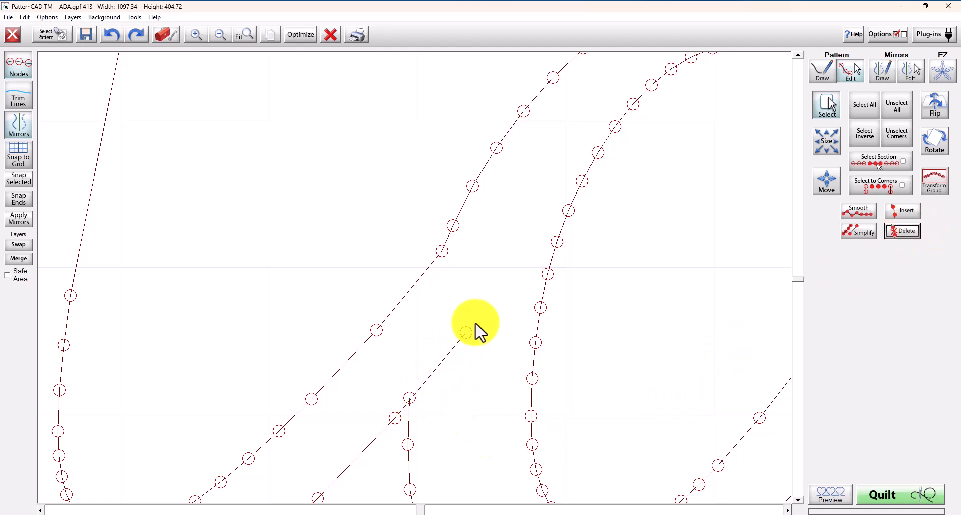
Move the end node of the d's lower tail line onto the top node of the last a's lower outline and snap them together
drag(466, 334, 404, 396)
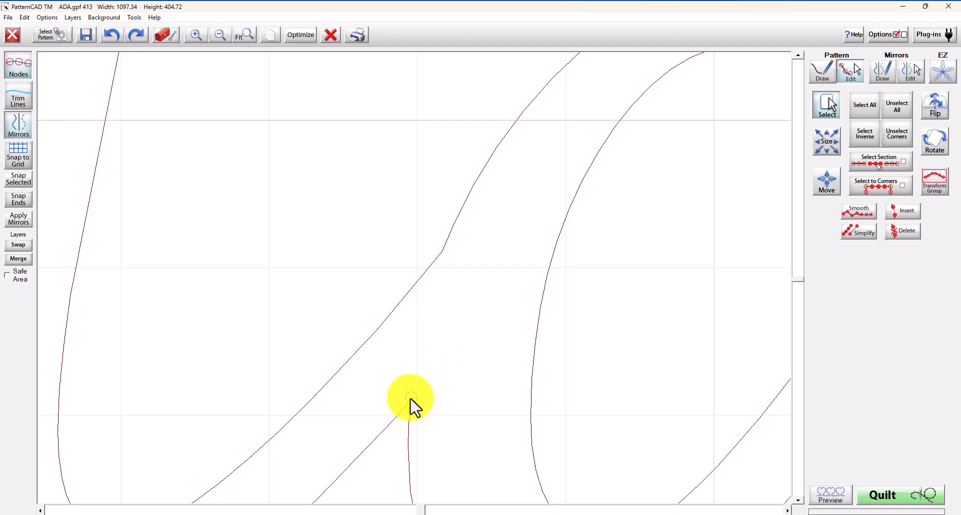
drag(409, 399, 409, 398)
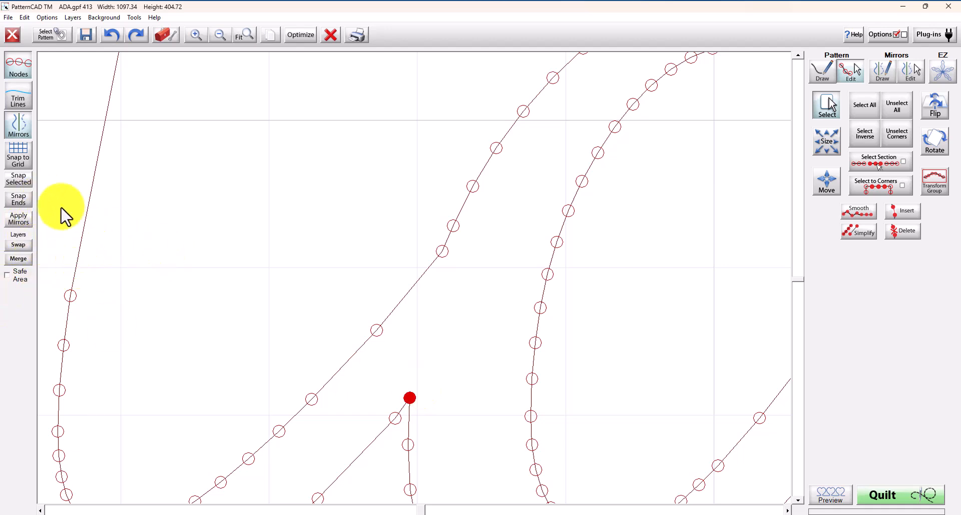
click(20, 180)
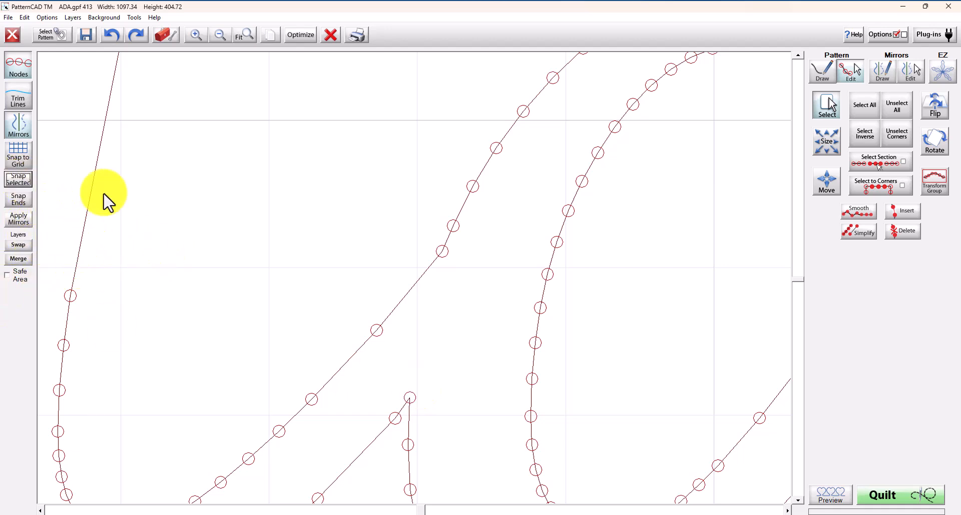
In the maximized Optimization window, make the last a's outer outline sections and the A's lower-right stroke number 2 in the stitching order, and accept
click(215, 34)
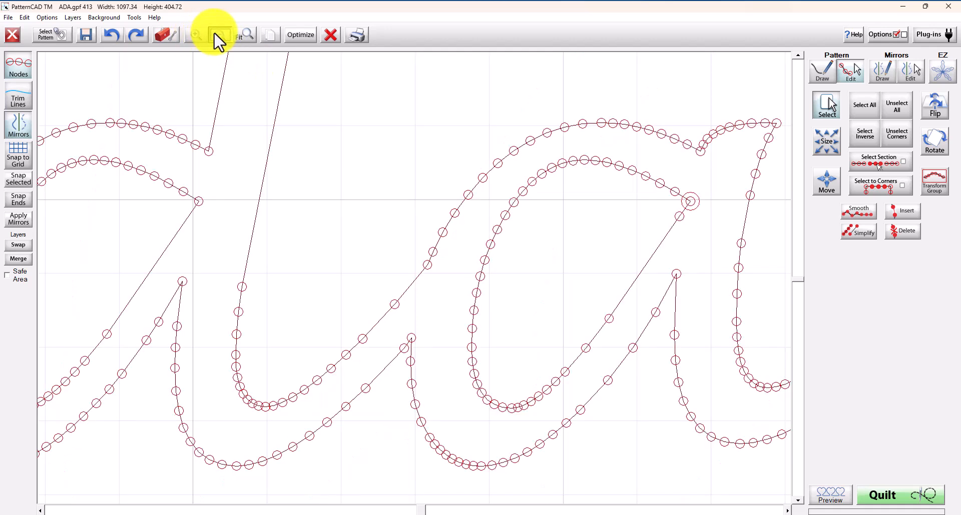
click(215, 34)
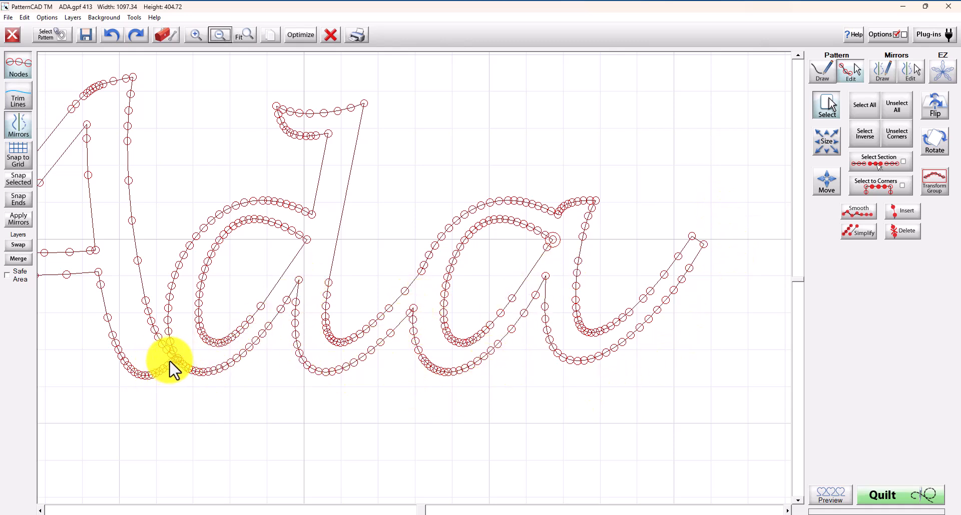
click(300, 35)
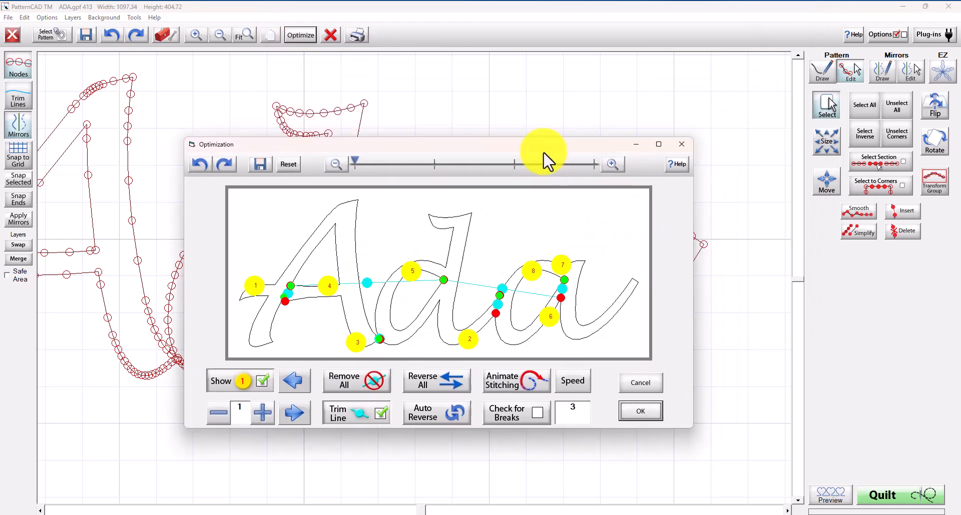
double_click(655, 151)
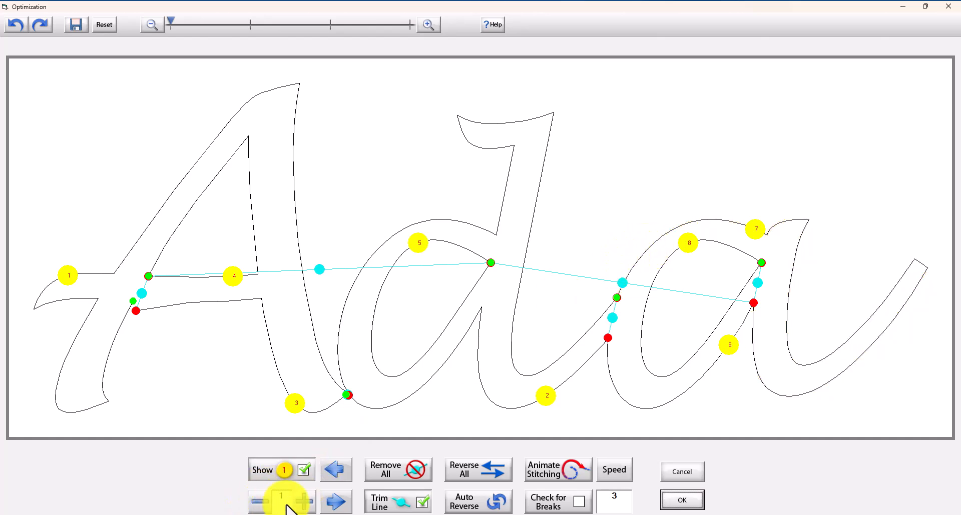
click(306, 502)
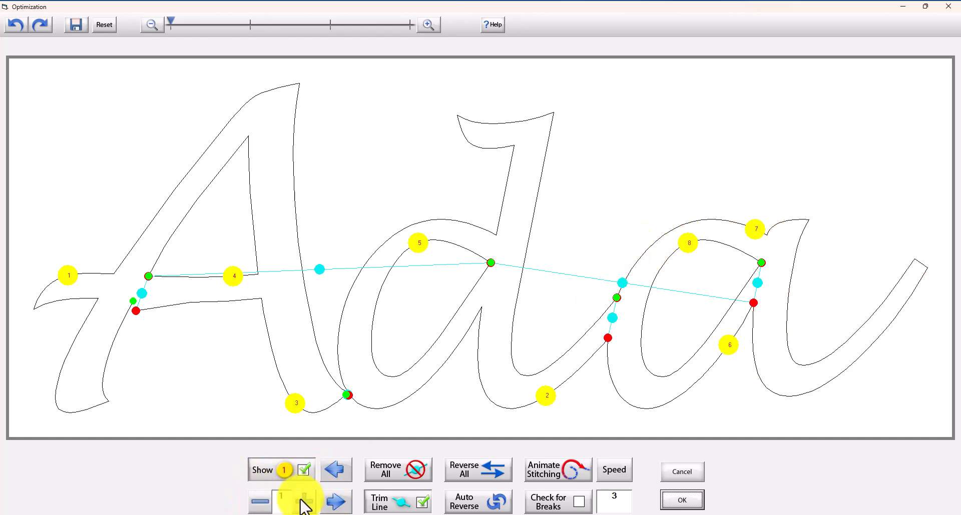
click(754, 240)
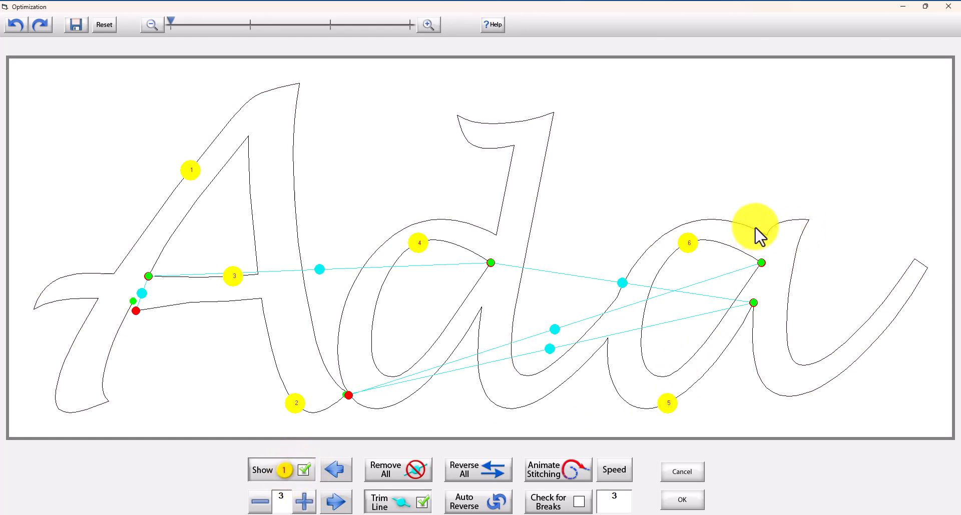
click(671, 414)
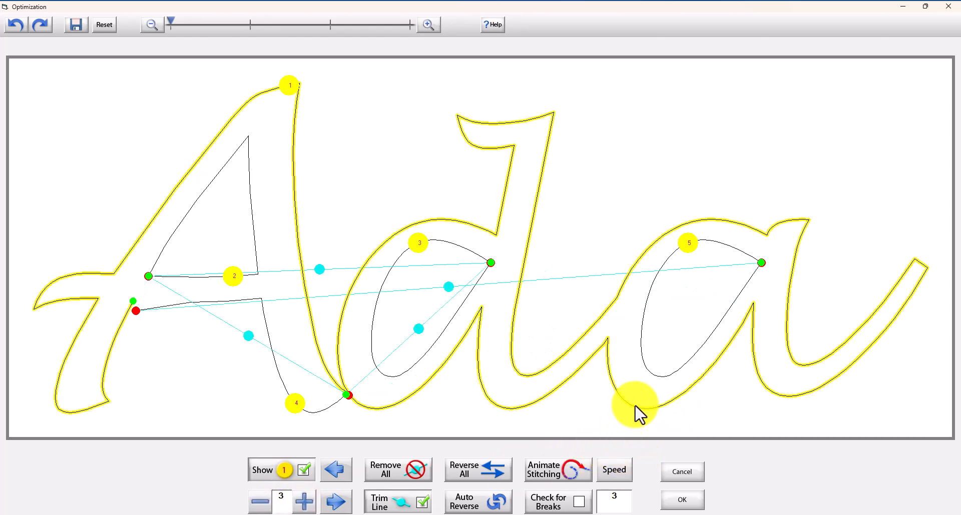
click(296, 413)
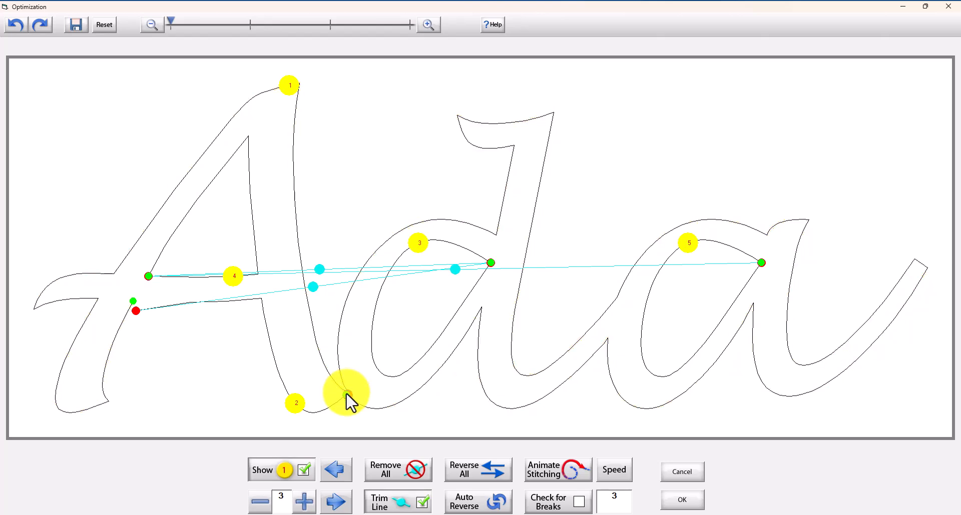
click(683, 500)
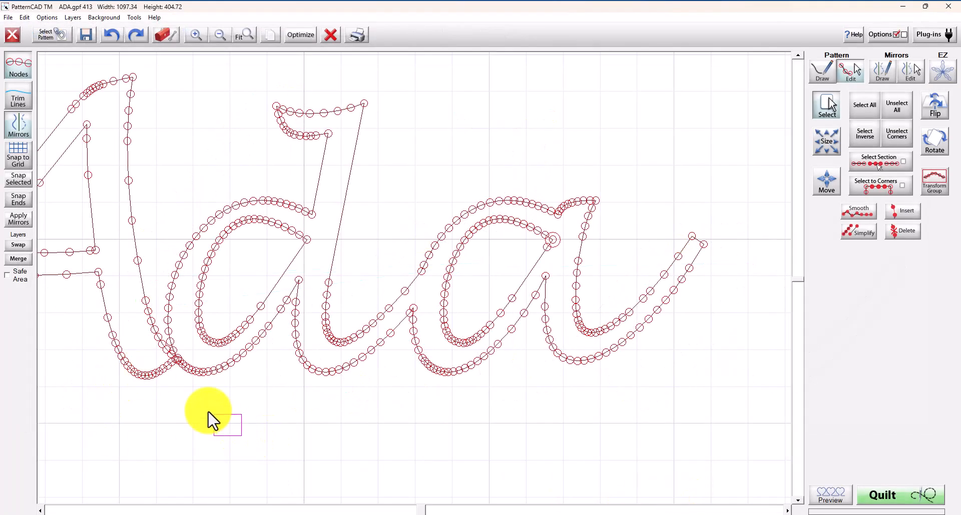
Move the end node of the A's lower-right stroke onto the joint of A and d and snap the nodes there together
drag(209, 414, 121, 341)
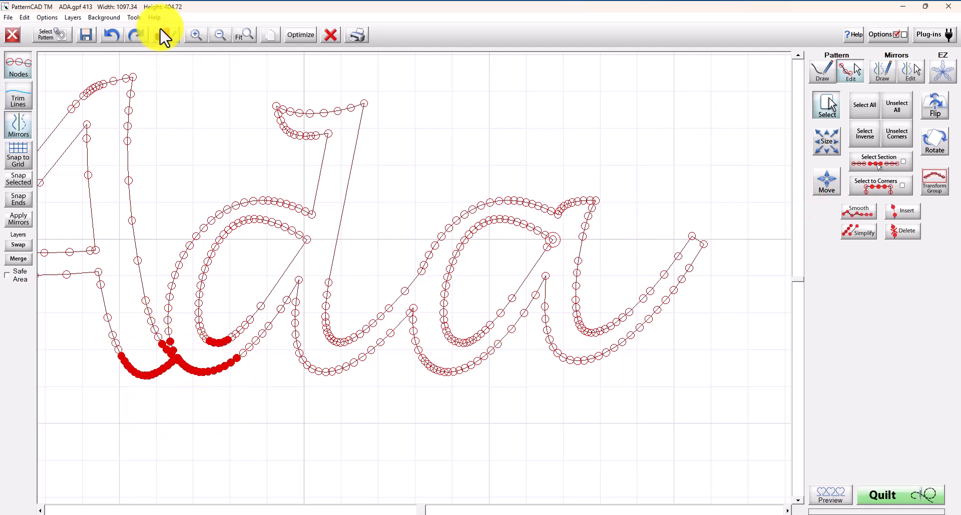
click(198, 34)
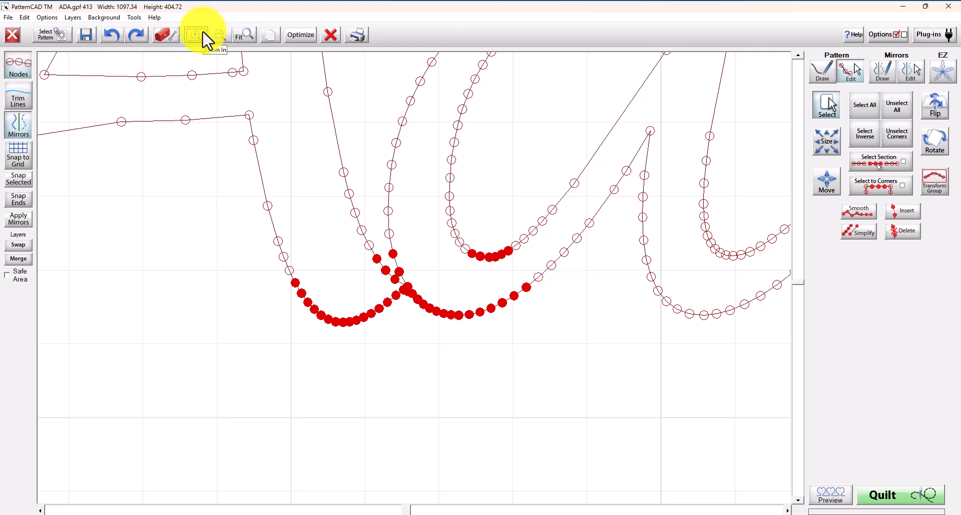
click(198, 34)
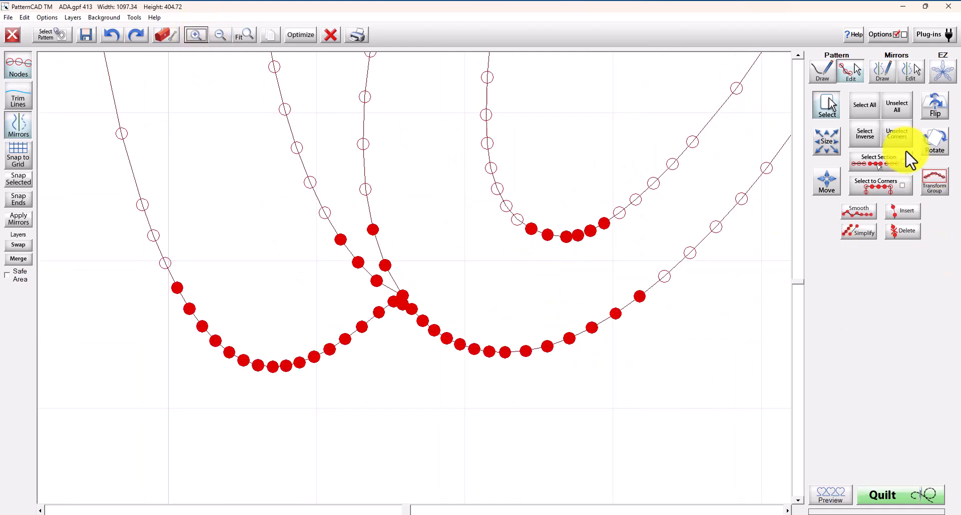
click(901, 110)
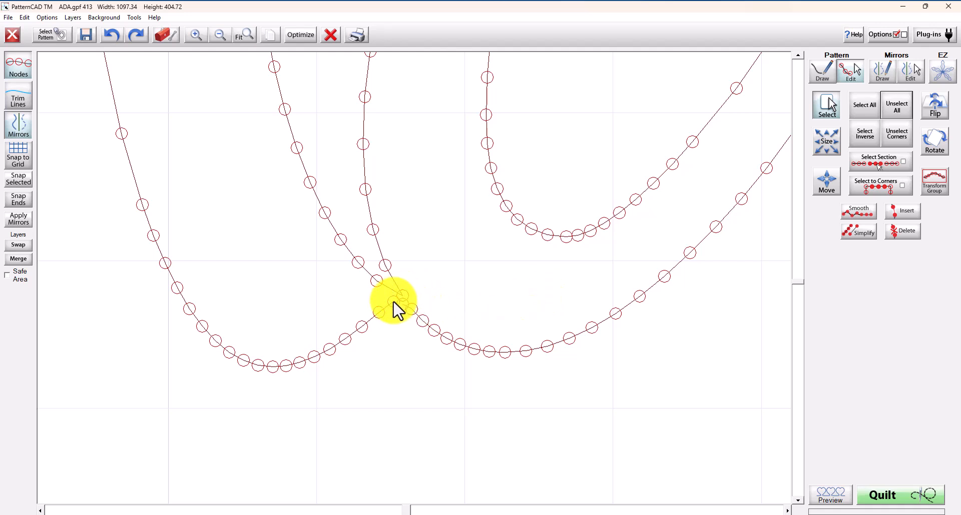
drag(393, 302, 404, 305)
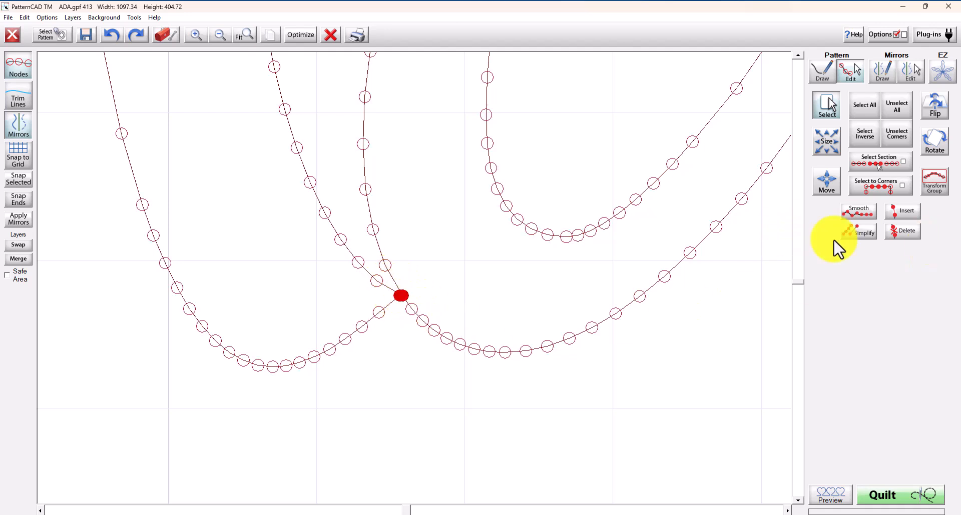
click(19, 179)
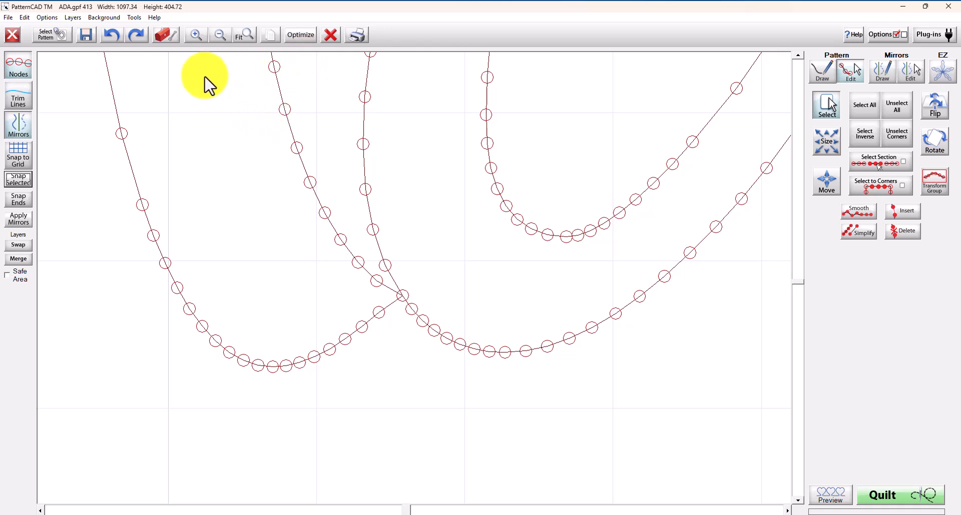
Reopen the Optimization window maximized, make the A's inner triangle number 2, and remove the trim line between it and the outer outline
click(300, 35)
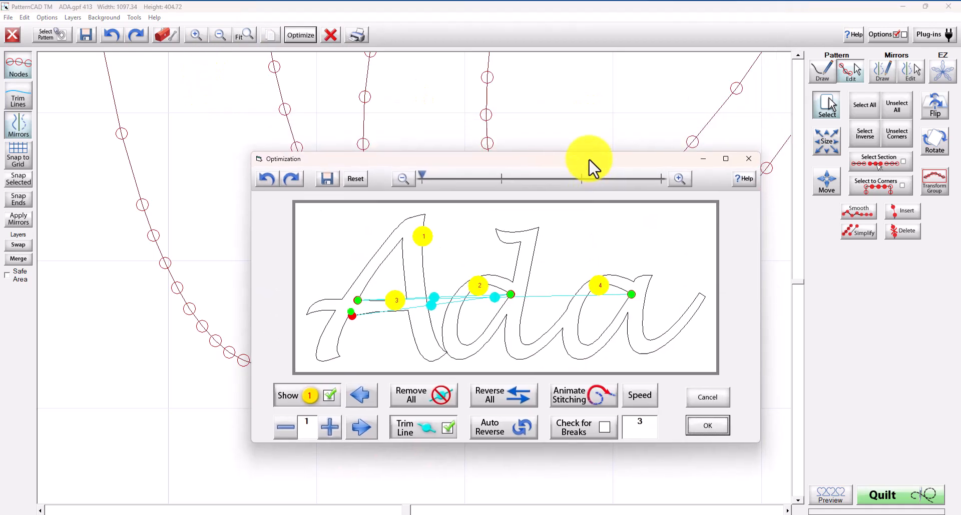
click(699, 124)
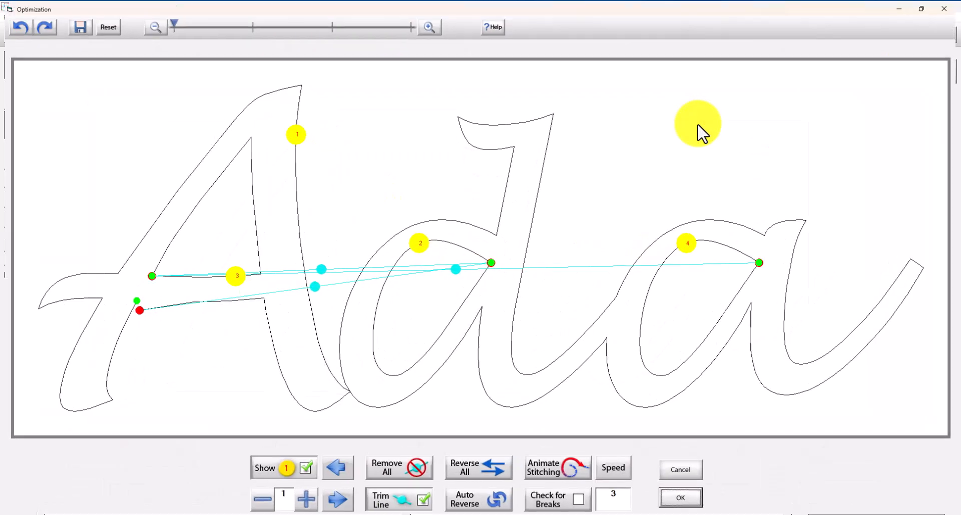
click(527, 242)
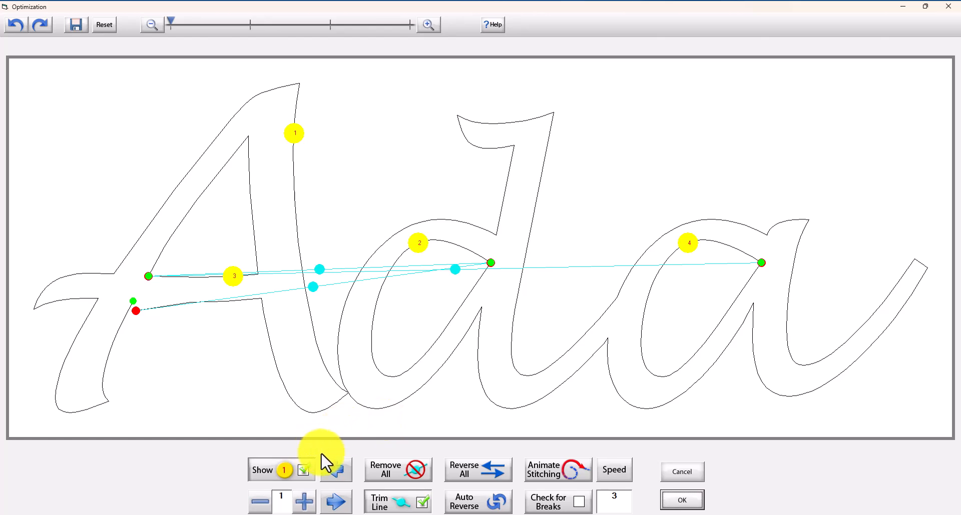
click(232, 289)
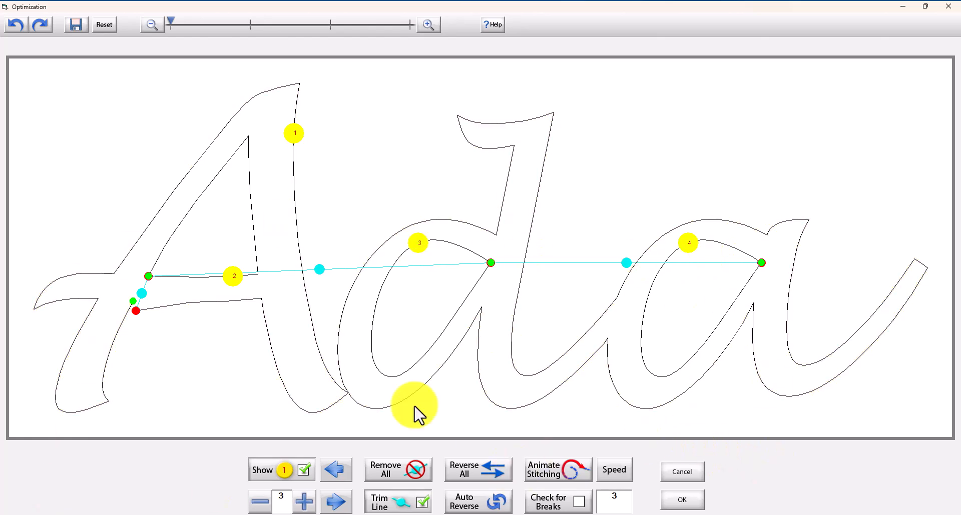
click(145, 298)
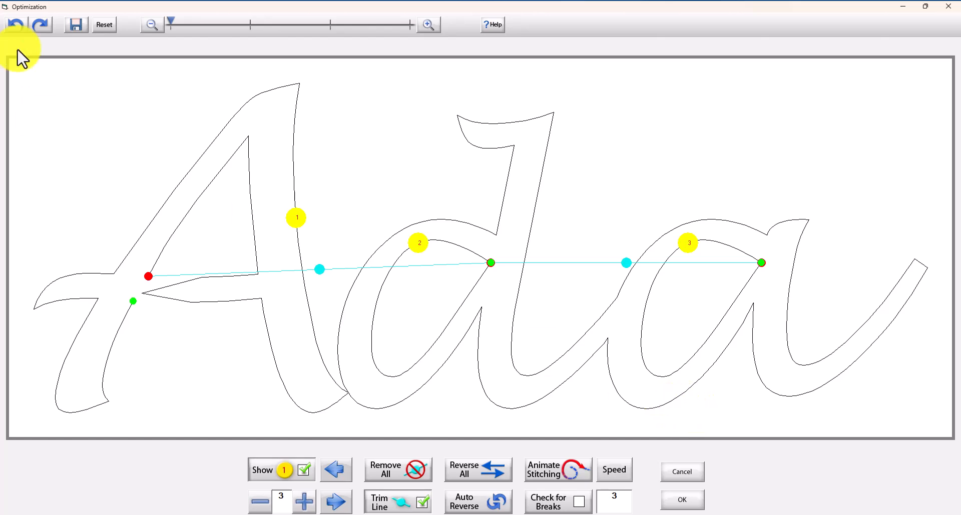
Undo the removal of the trim line between the outer outline and the A's inner triangle, and accept the optimization
click(16, 26)
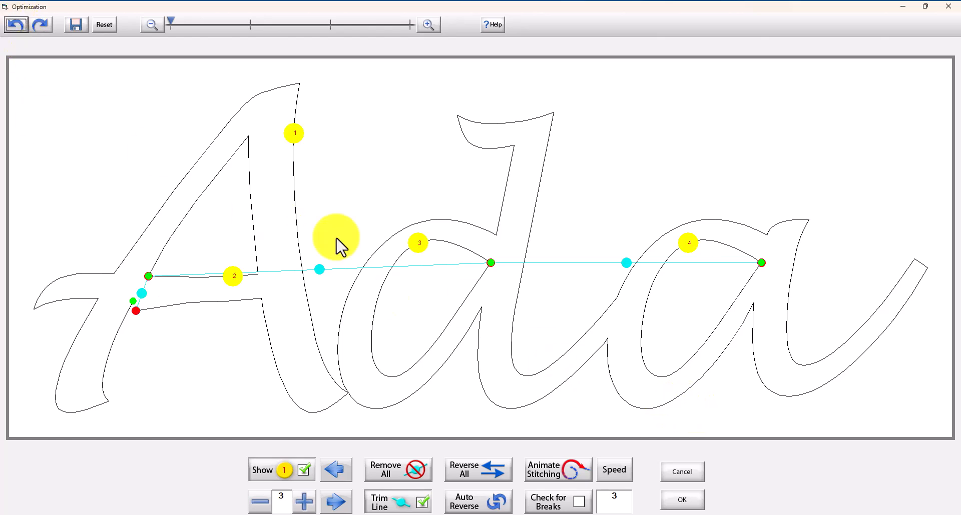
click(675, 500)
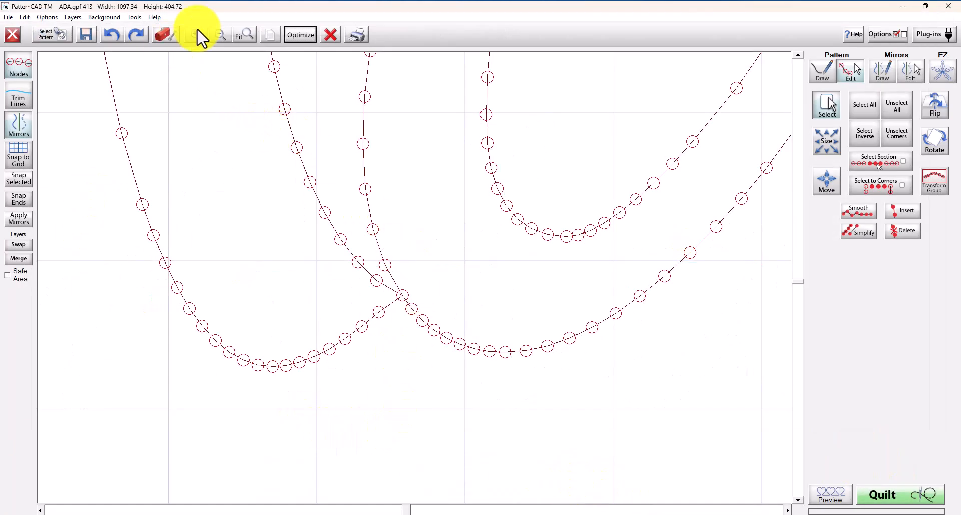
Turn off continuous lines and draw a straight line from the lower crossbar's left end node to the lower-left corner of the A's inner triangle
click(220, 36)
click(220, 36)
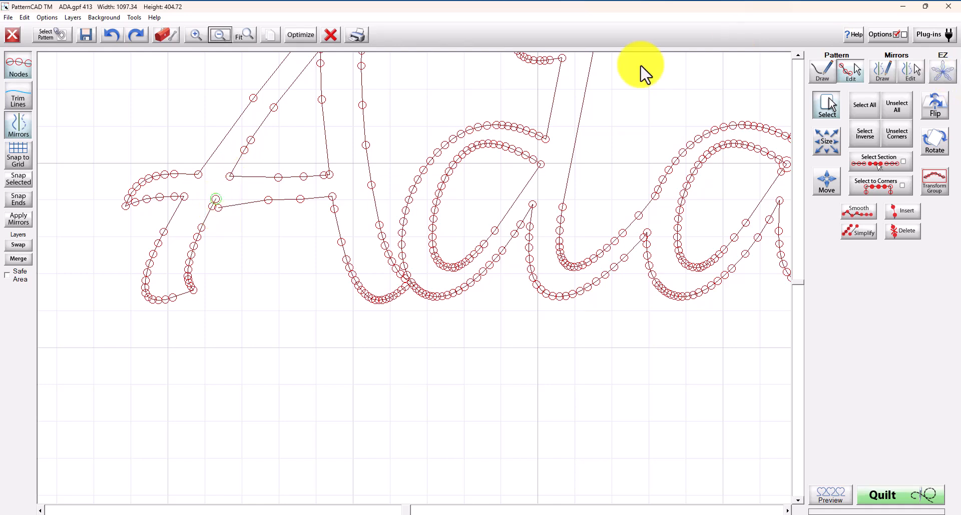
drag(230, 215, 214, 173)
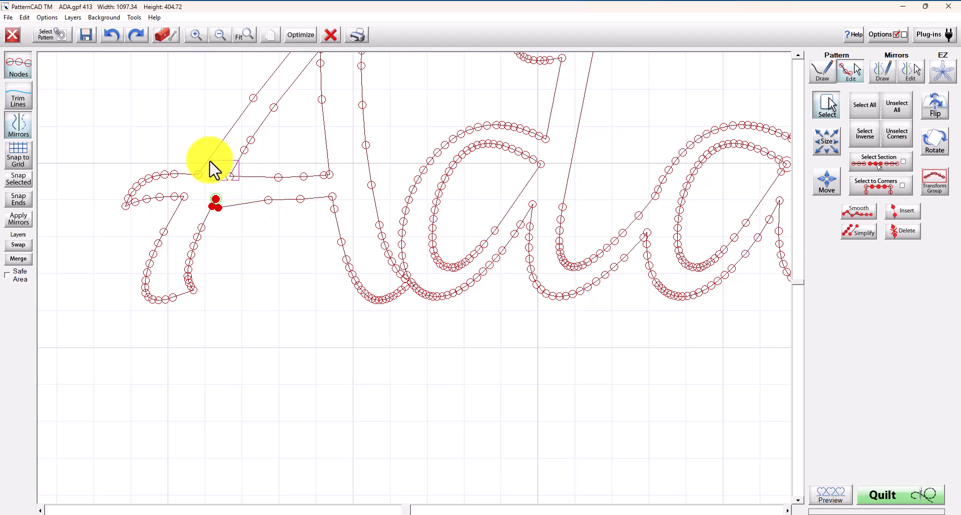
click(195, 35)
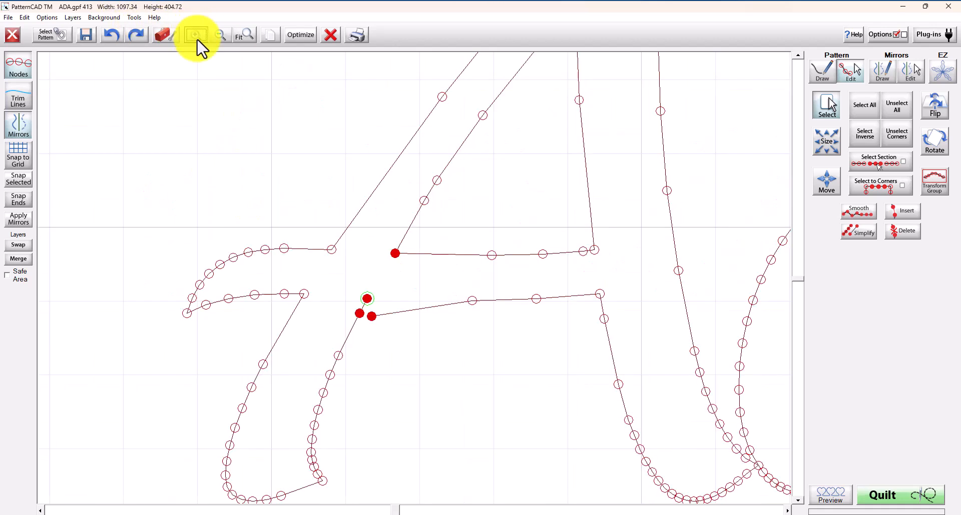
click(195, 35)
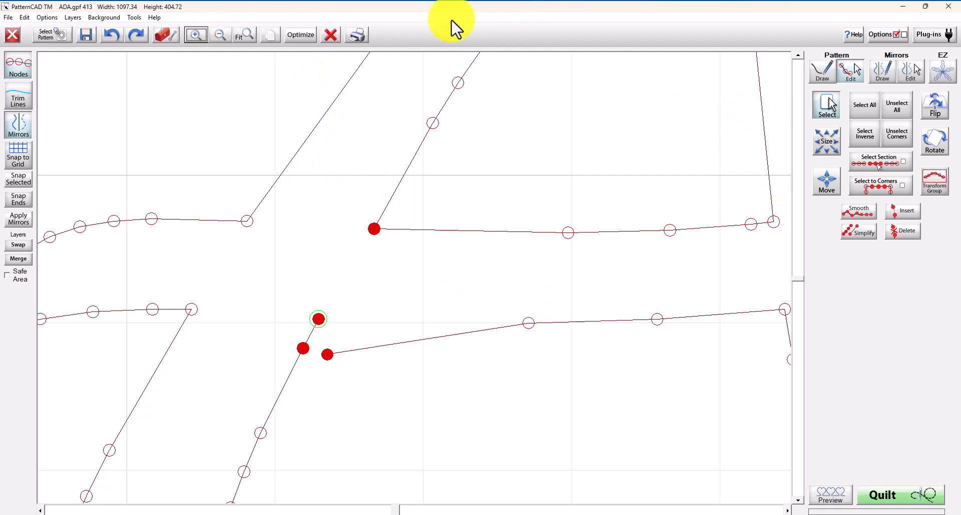
click(896, 105)
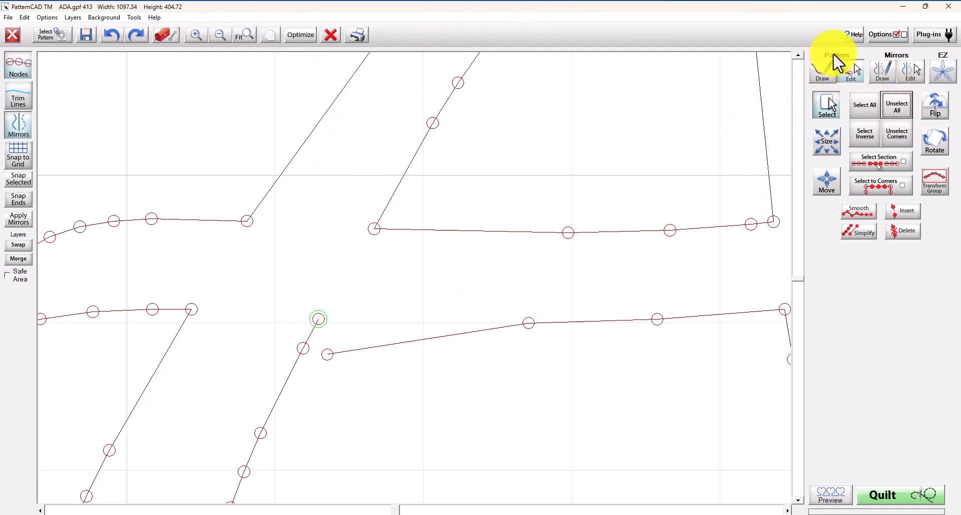
click(821, 73)
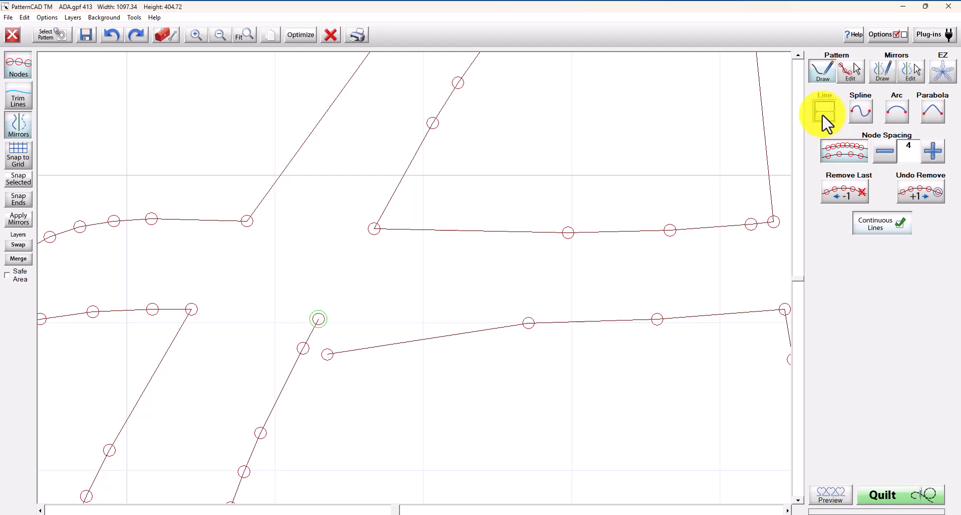
click(901, 226)
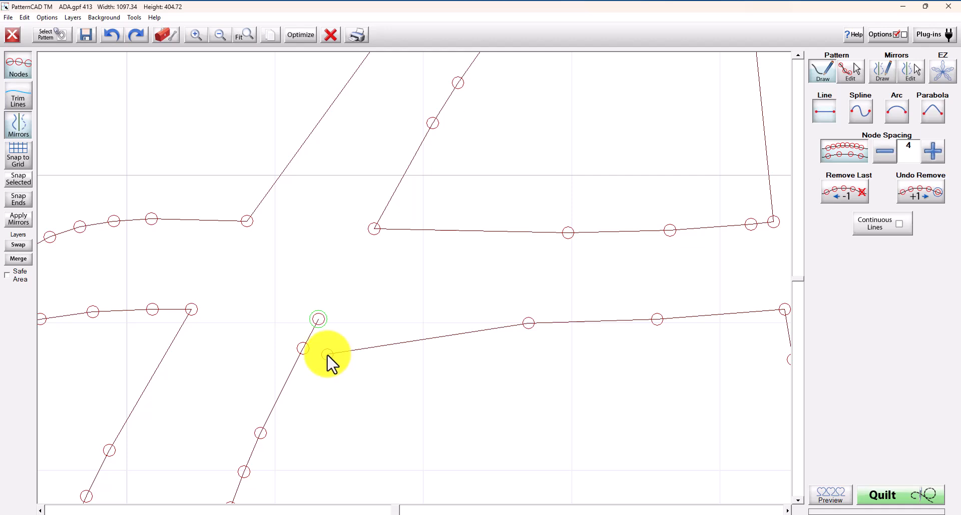
drag(327, 354, 363, 235)
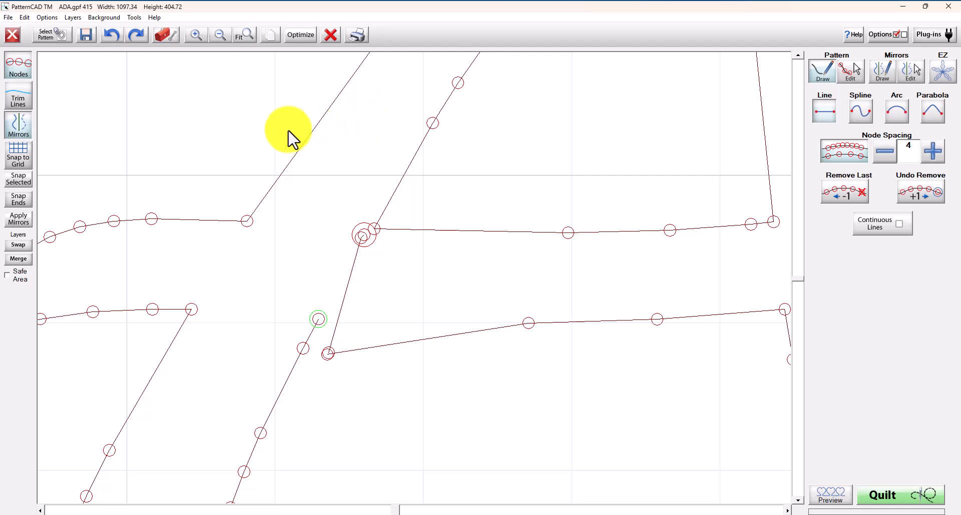
click(113, 34)
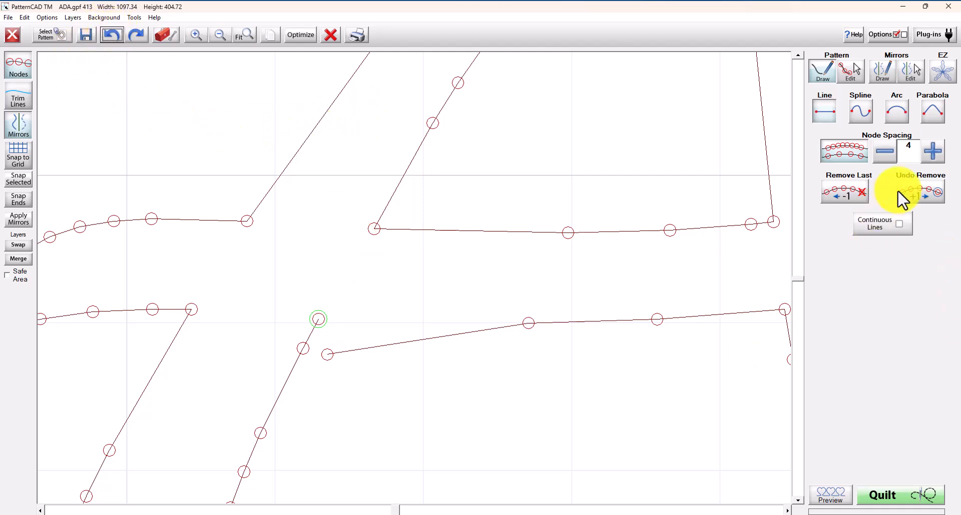
click(327, 355)
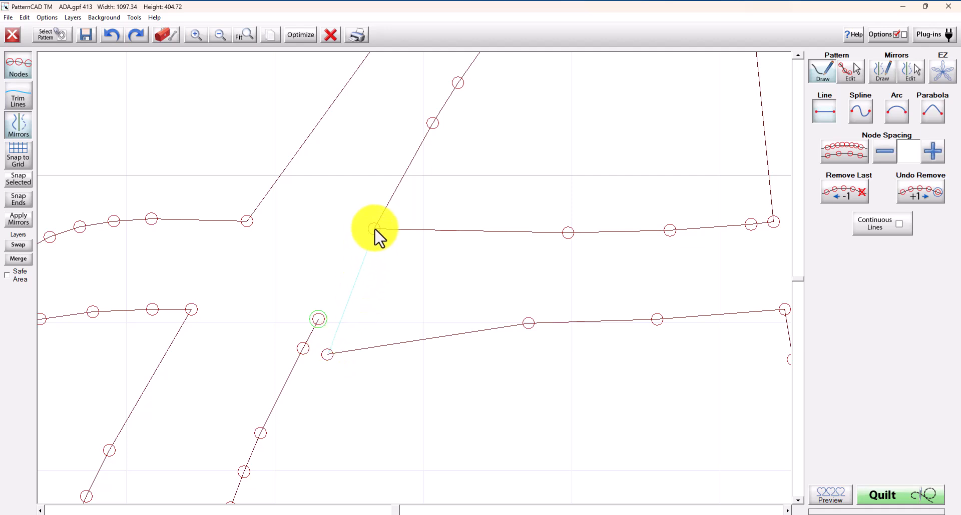
click(375, 230)
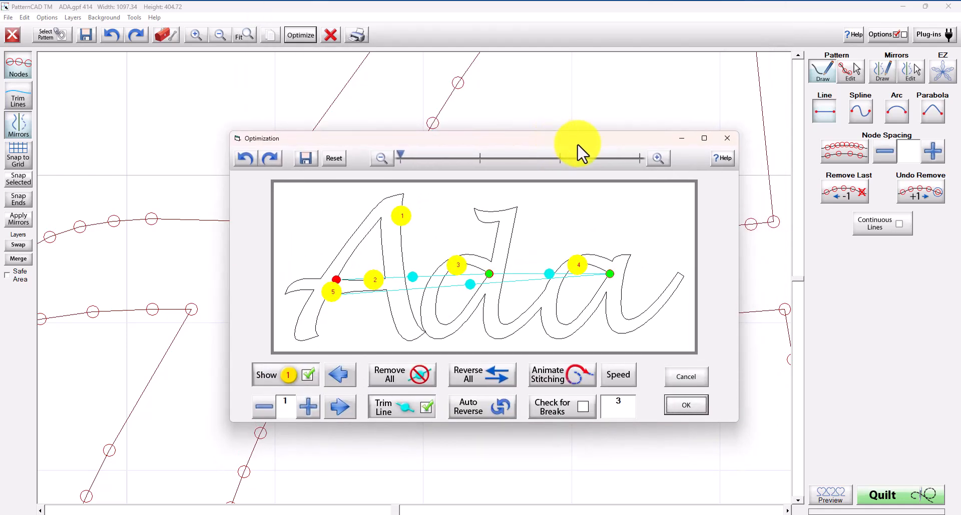
In the maximized Optimization window, order the new connecting line 2, the A's inner triangle 3 and the d's inner loop 4, and accept
click(703, 139)
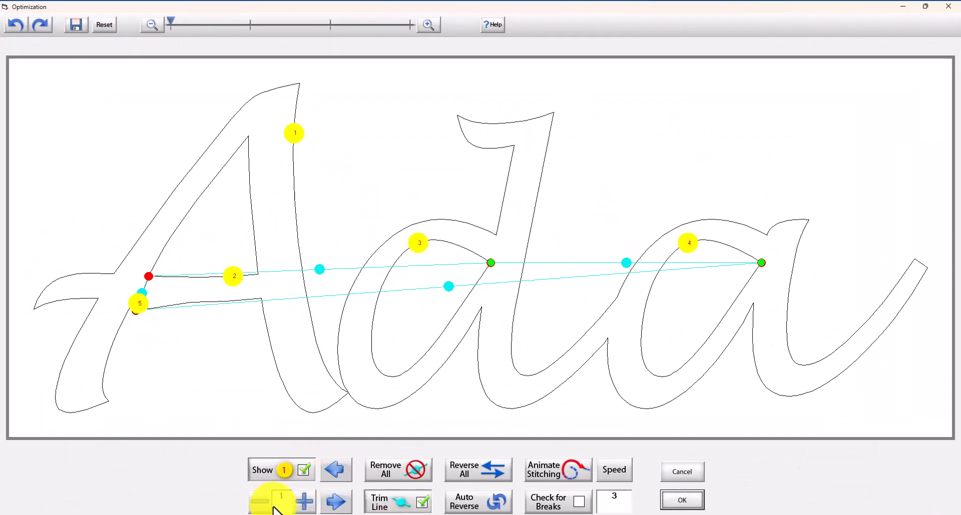
click(313, 502)
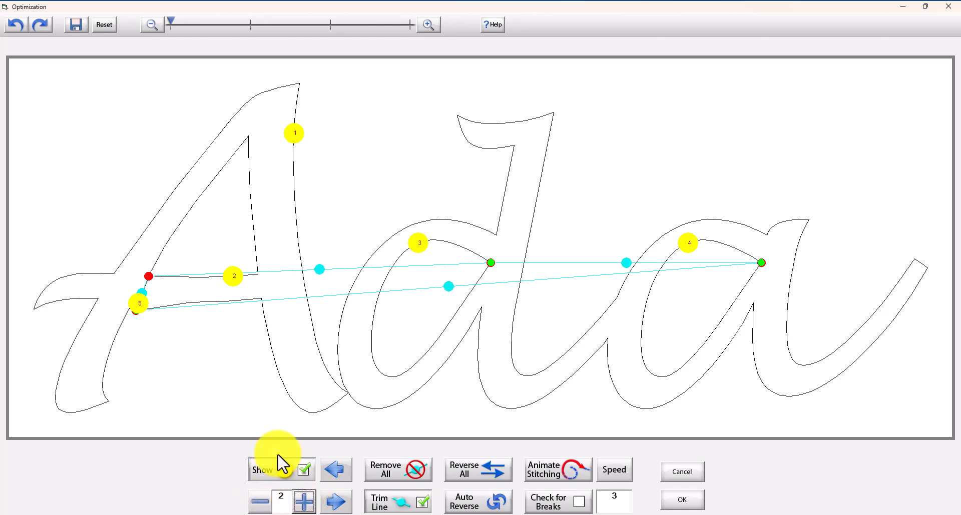
click(134, 302)
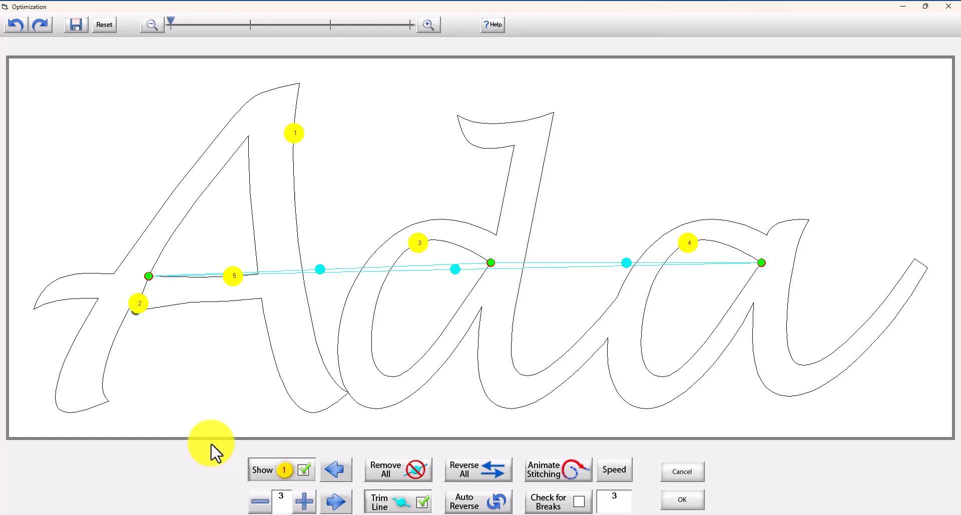
click(238, 280)
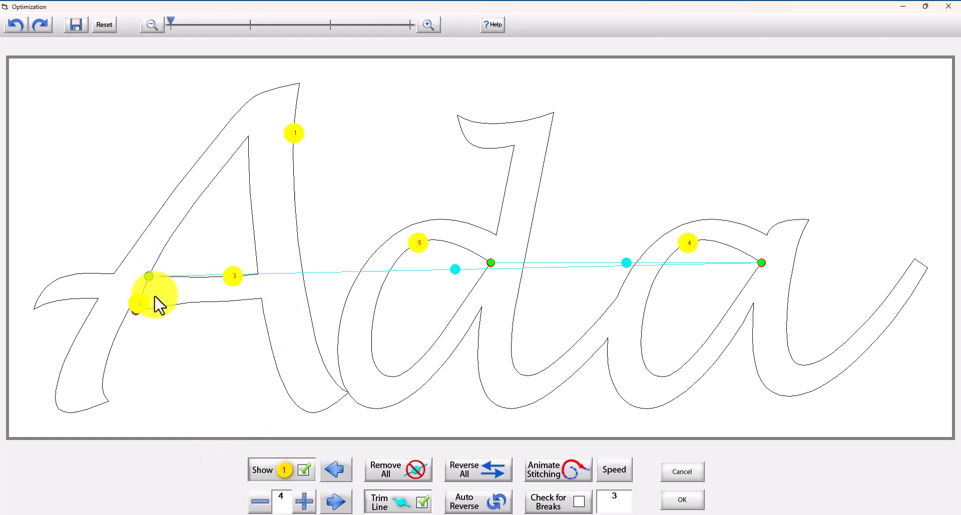
click(418, 250)
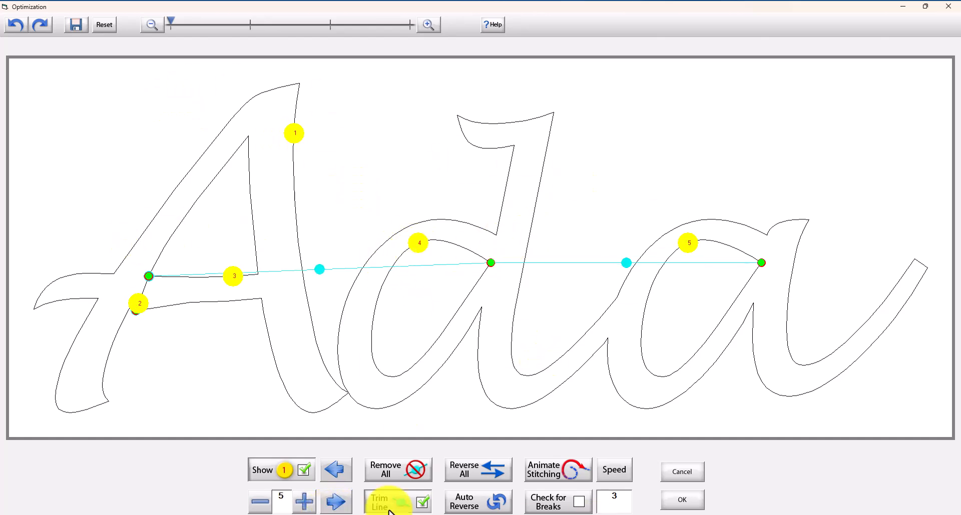
click(683, 503)
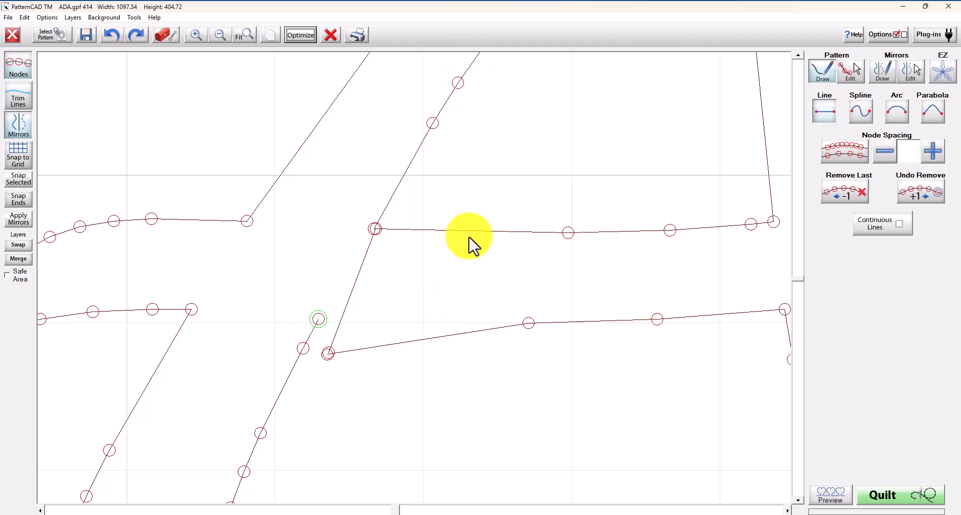
Remove the stray line beside the connecting line, and snap the overlapping nodes together at each end of the connecting line
click(411, 256)
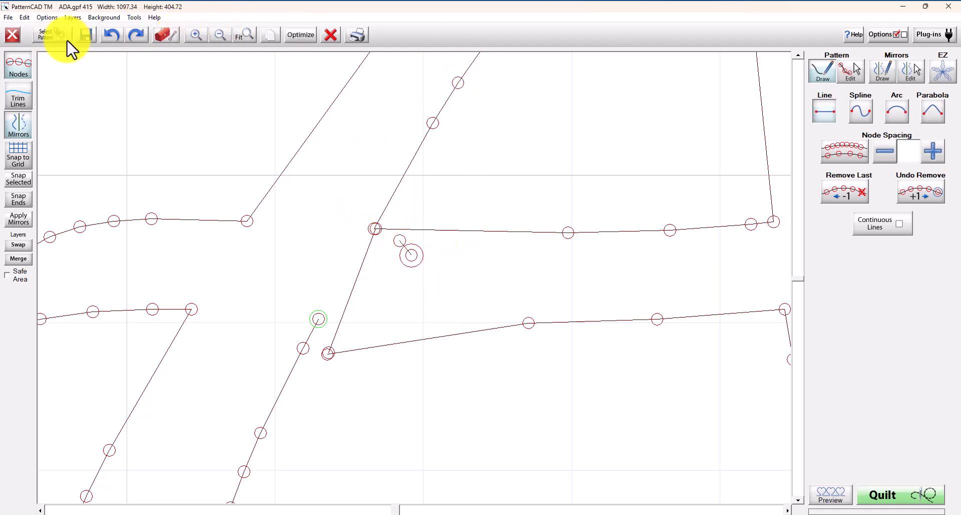
click(111, 35)
click(853, 68)
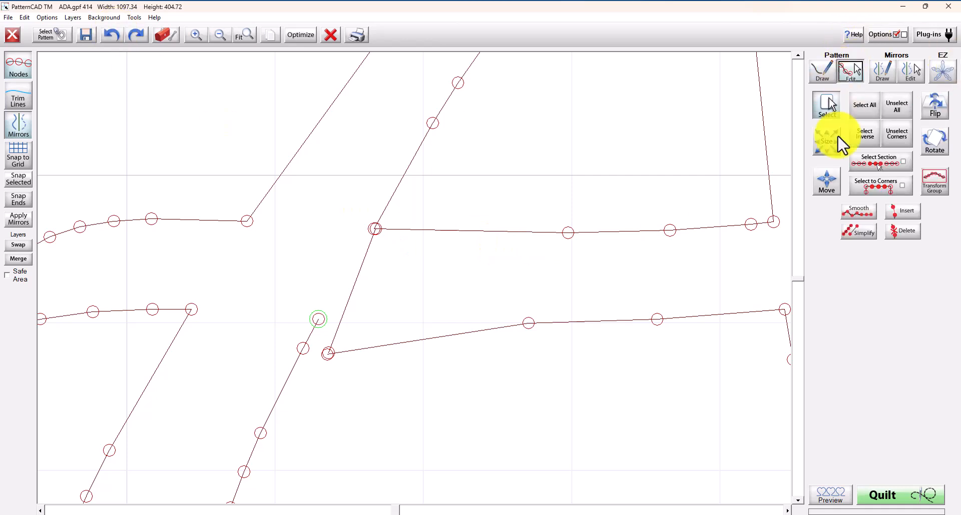
click(374, 230)
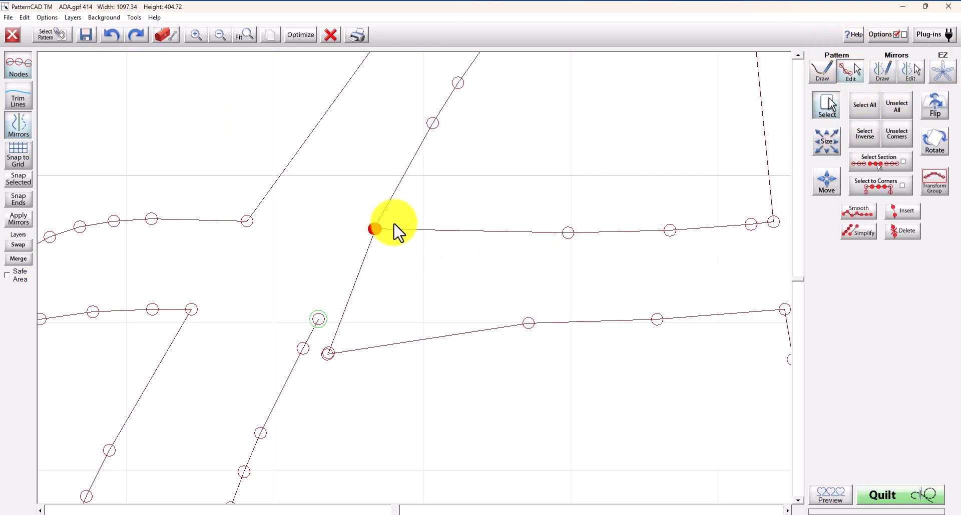
click(20, 179)
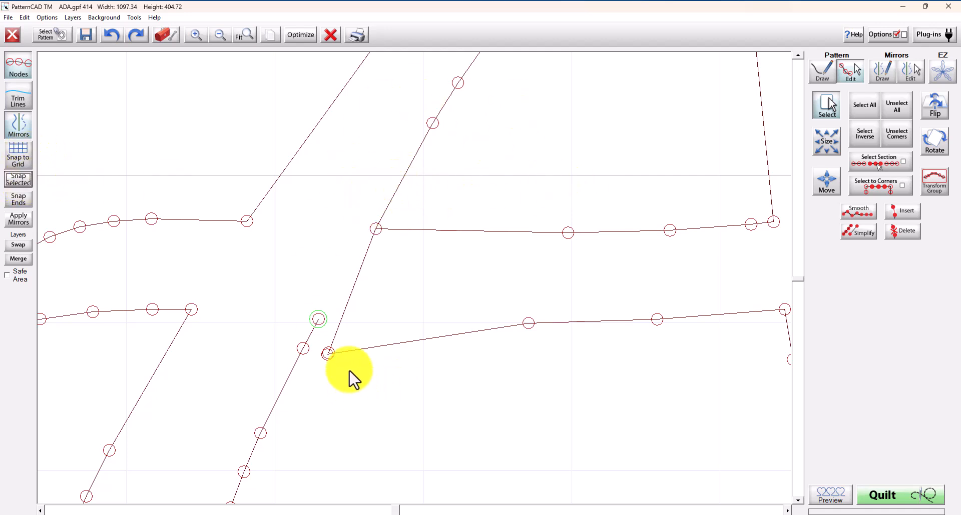
click(326, 356)
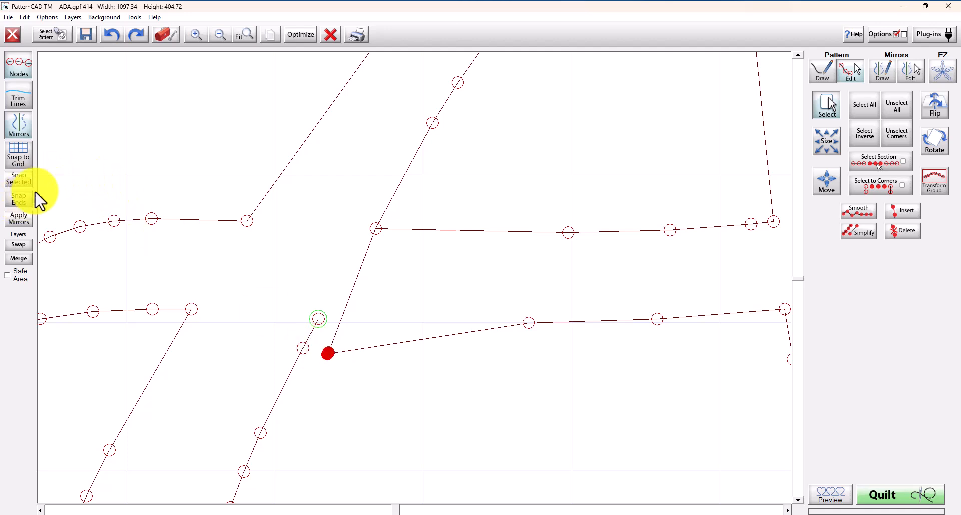
click(20, 179)
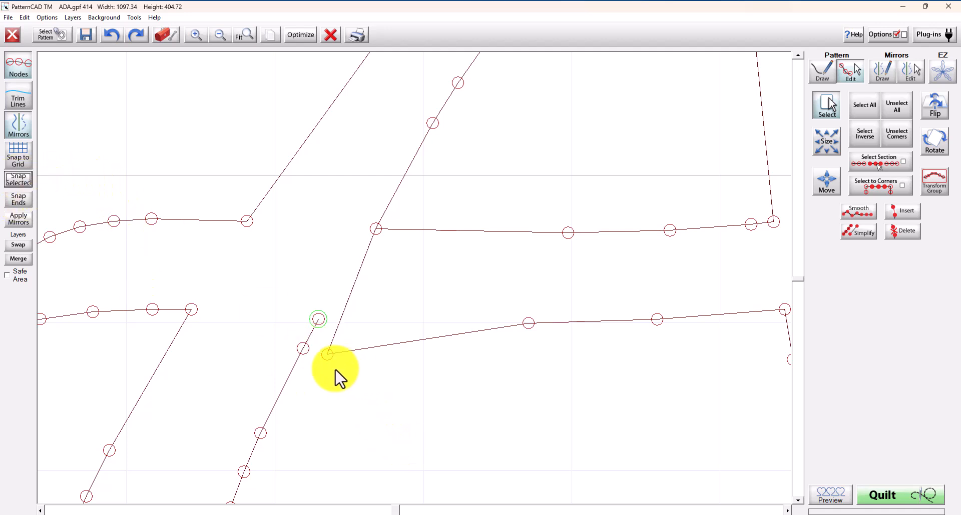
Move the joint of the connecting line and lower crossbar onto the top node of the A's left leg, and snap the nodes there together
click(327, 354)
drag(327, 355, 318, 319)
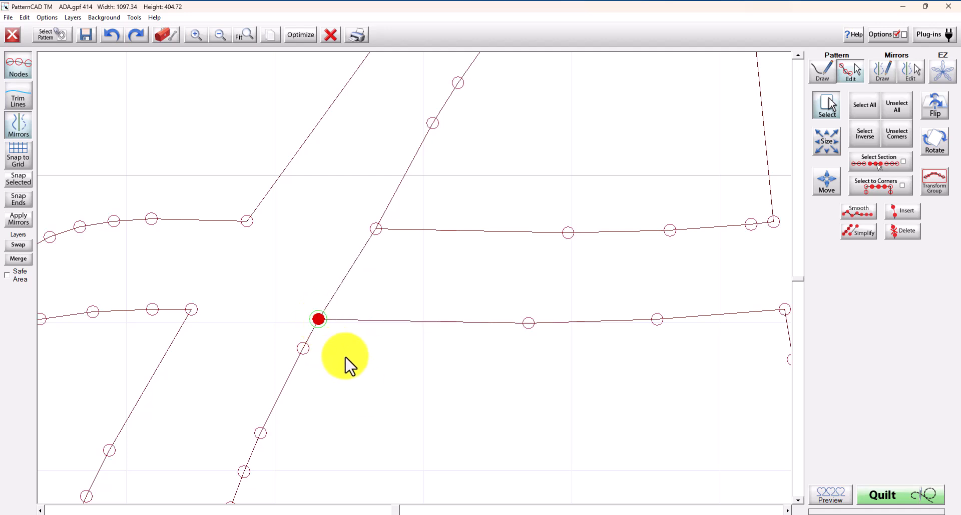
click(899, 96)
drag(351, 349, 314, 307)
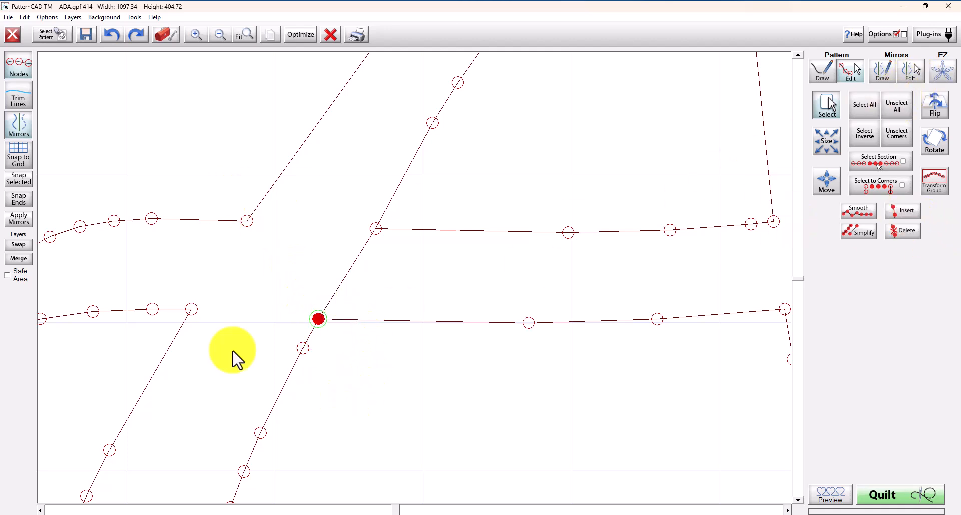
click(25, 182)
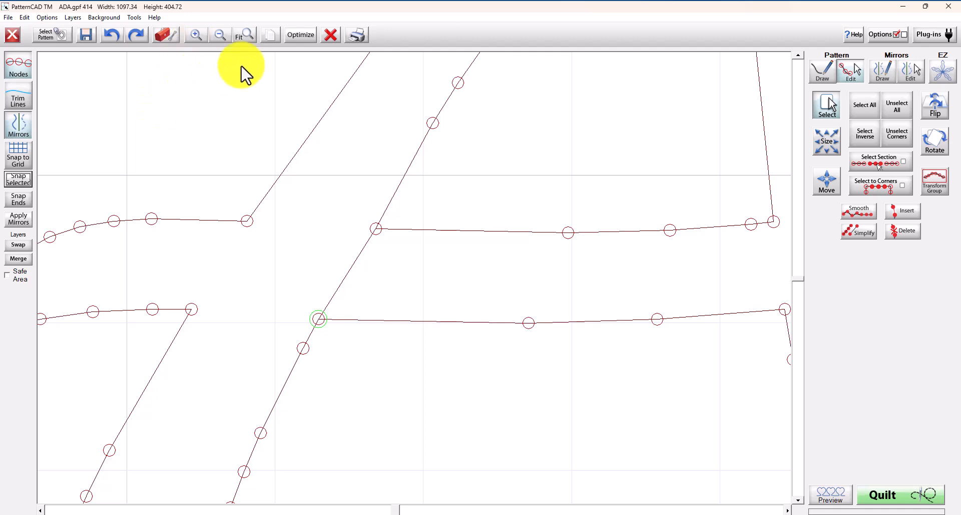
Review the stitching order and trim lines in the maximized Optimization window, and accept it
click(303, 36)
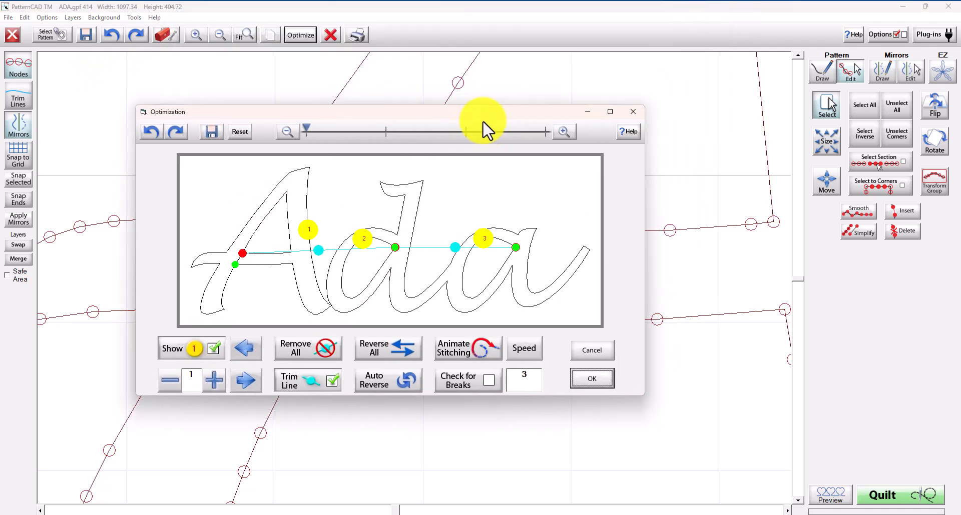
click(639, 125)
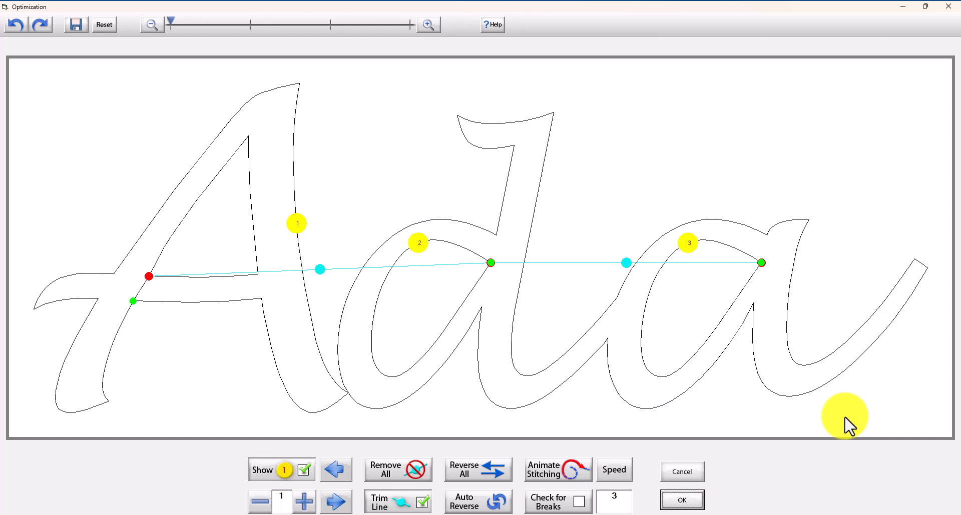
click(682, 500)
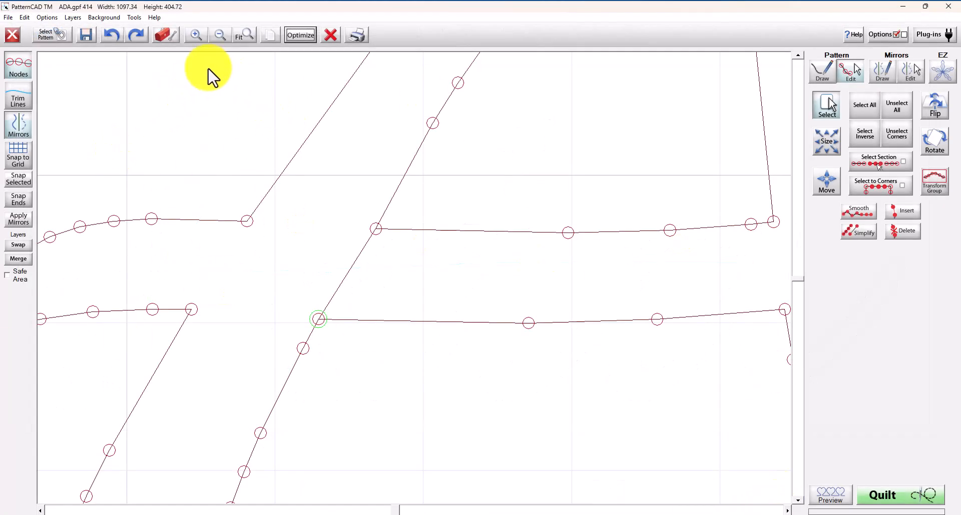
Save the finished pattern as ada.gpf in the BLOCK > VIDEO folder, overwriting the existing file
click(222, 40)
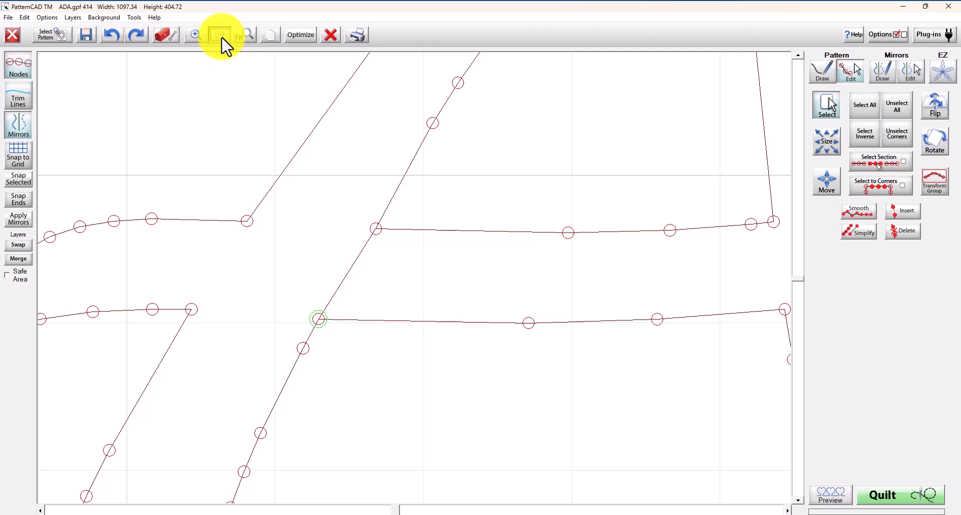
click(223, 40)
click(223, 40)
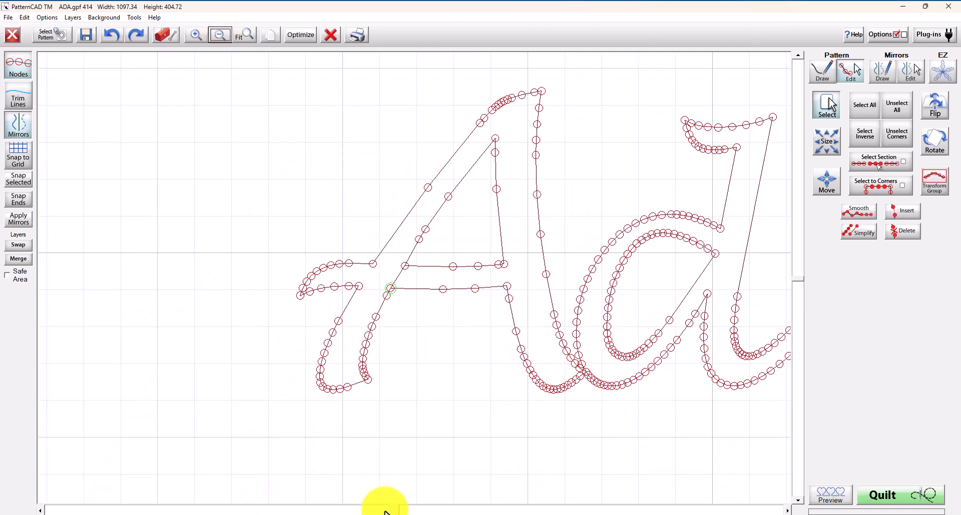
click(447, 511)
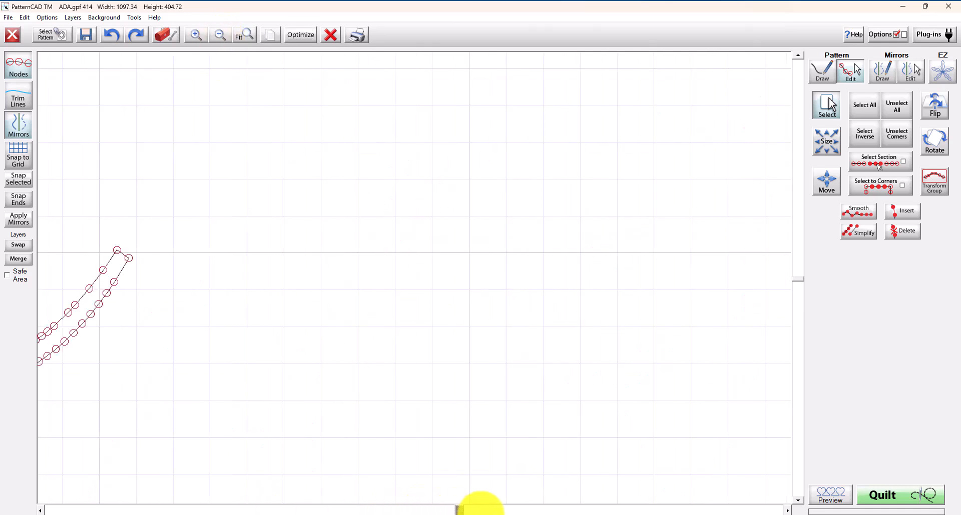
click(197, 37)
click(215, 35)
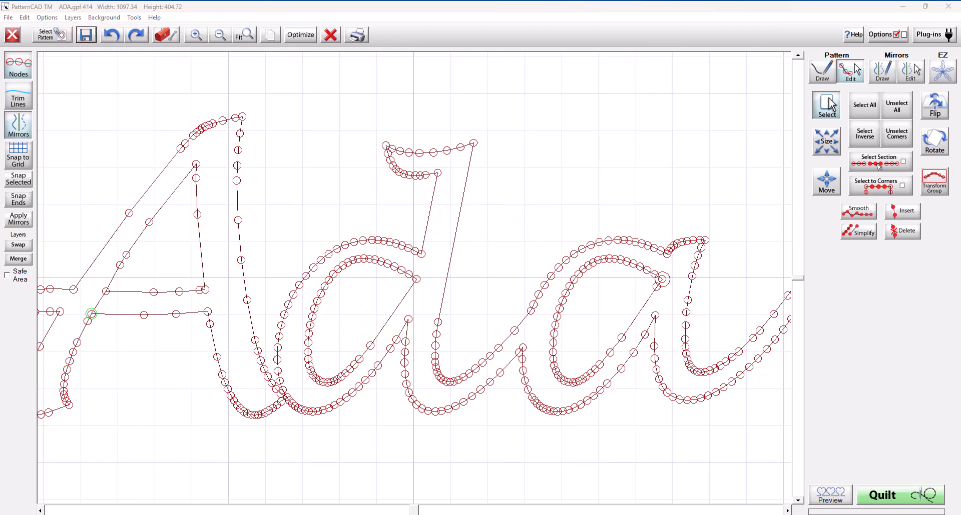
click(184, 270)
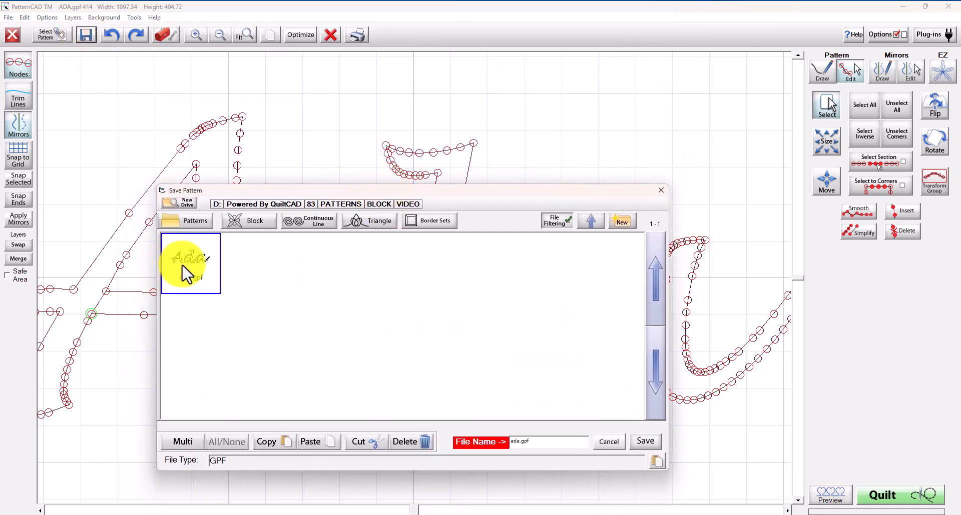
click(641, 439)
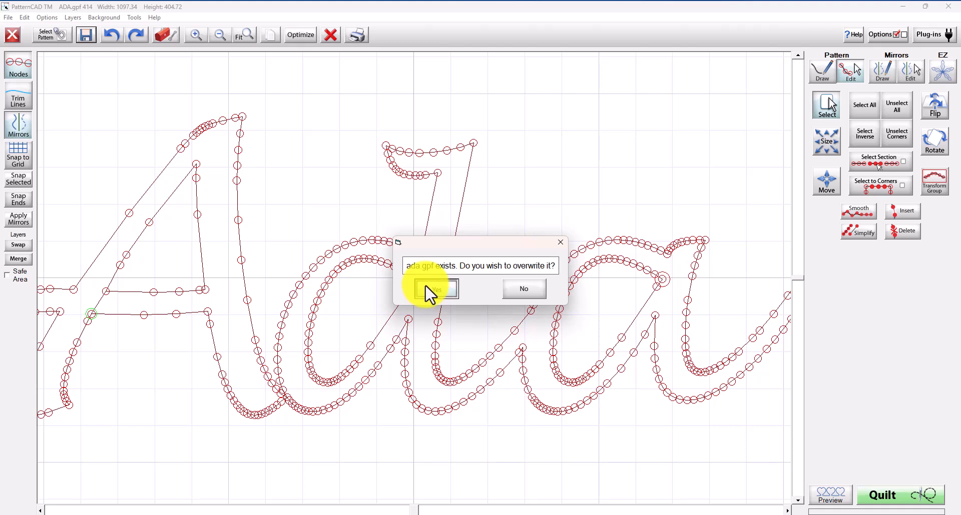
click(429, 289)
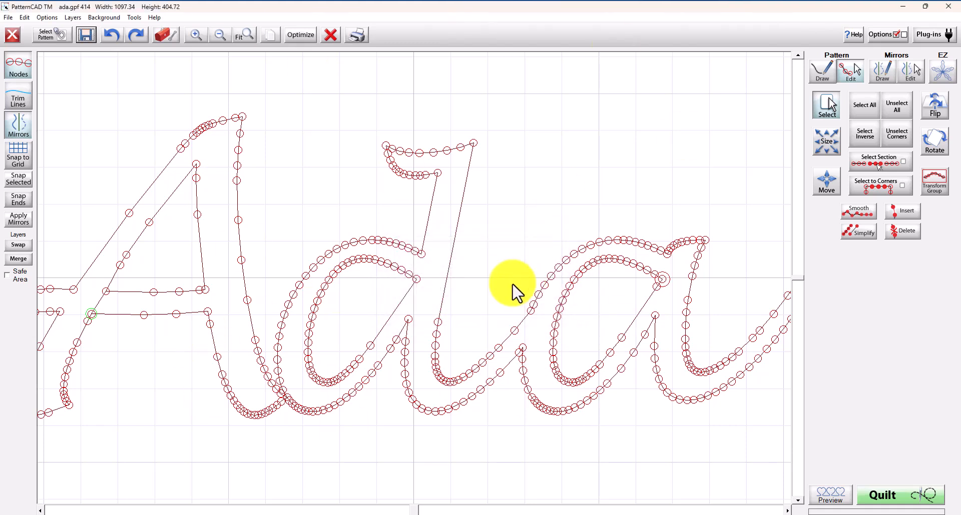